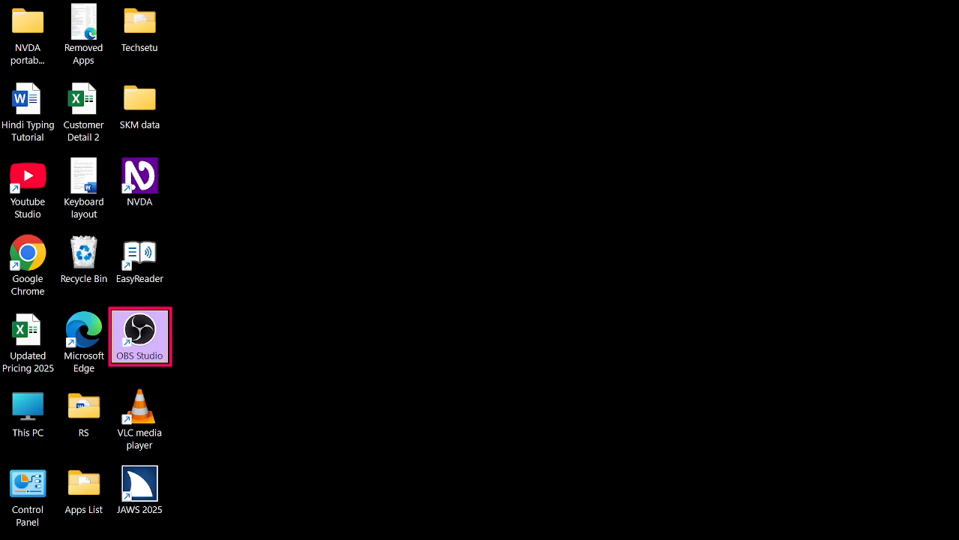
# Find and open Word, and create a blank document
pyautogui.press('super')
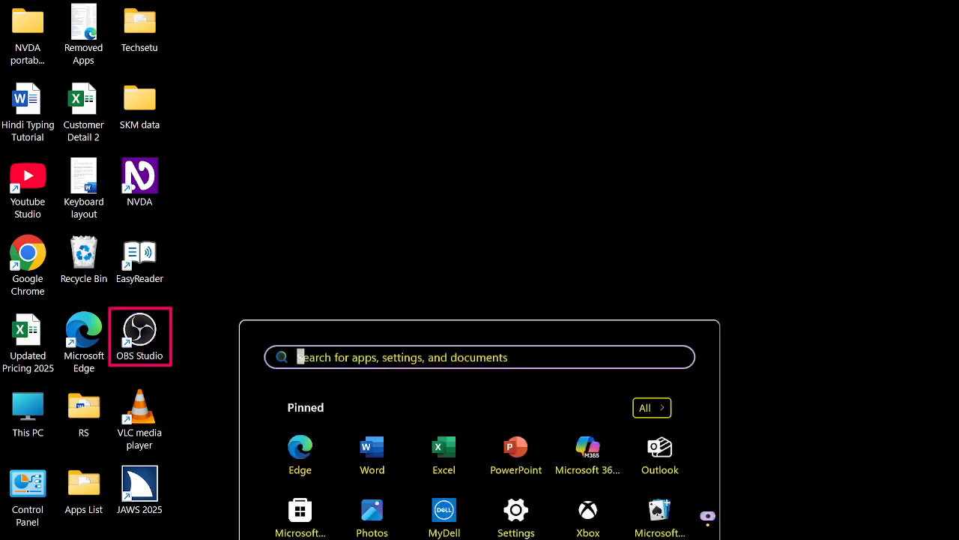
pyautogui.write('w')
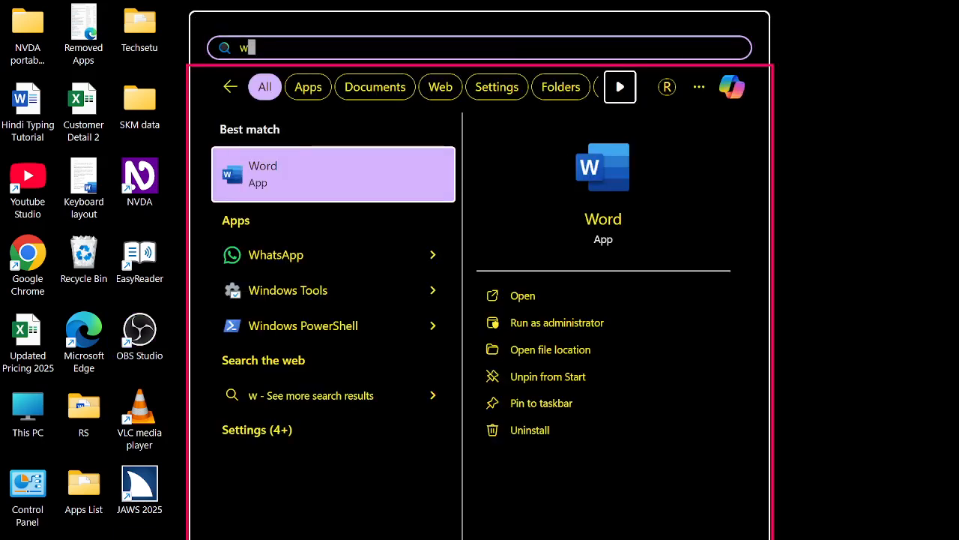
pyautogui.press('Escape')
pyautogui.press('super')
pyautogui.write('wo')
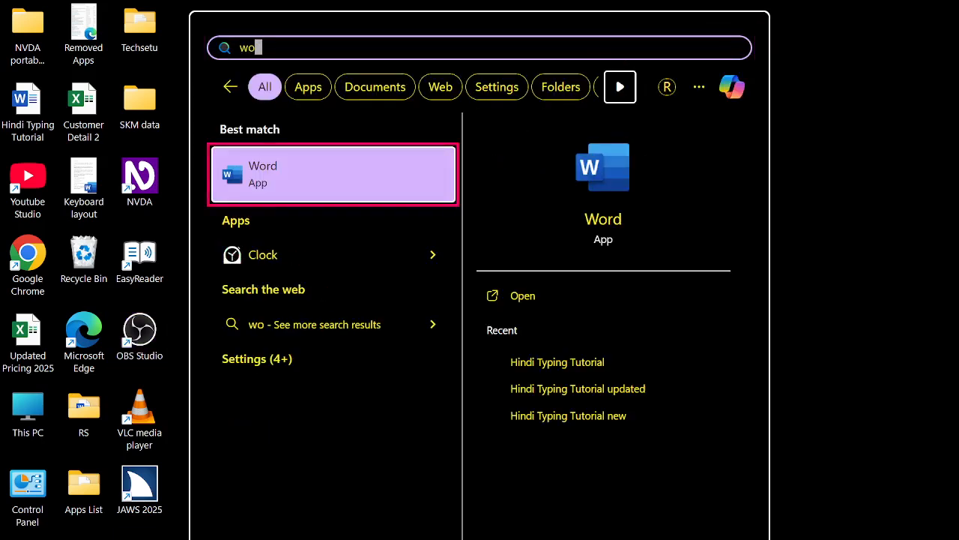
pyautogui.press('Return')
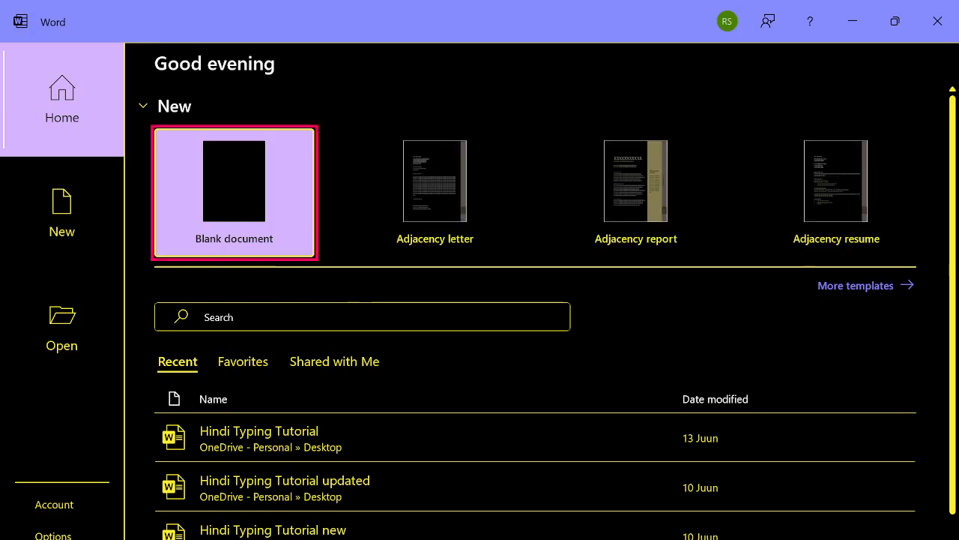
pyautogui.press('Return')
# Snap the document window to the upper half of the screen and return it to full size
pyautogui.press('super+Up')
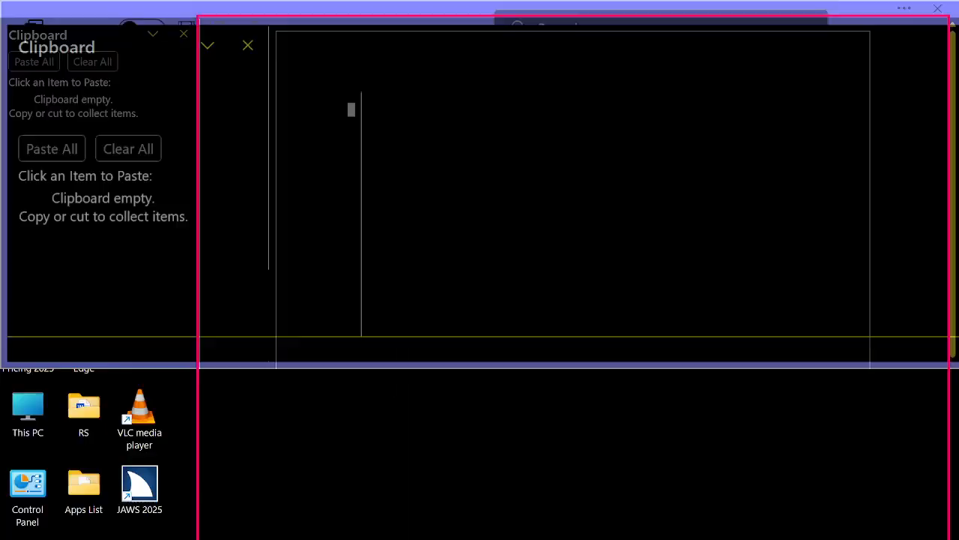
pyautogui.press('super')
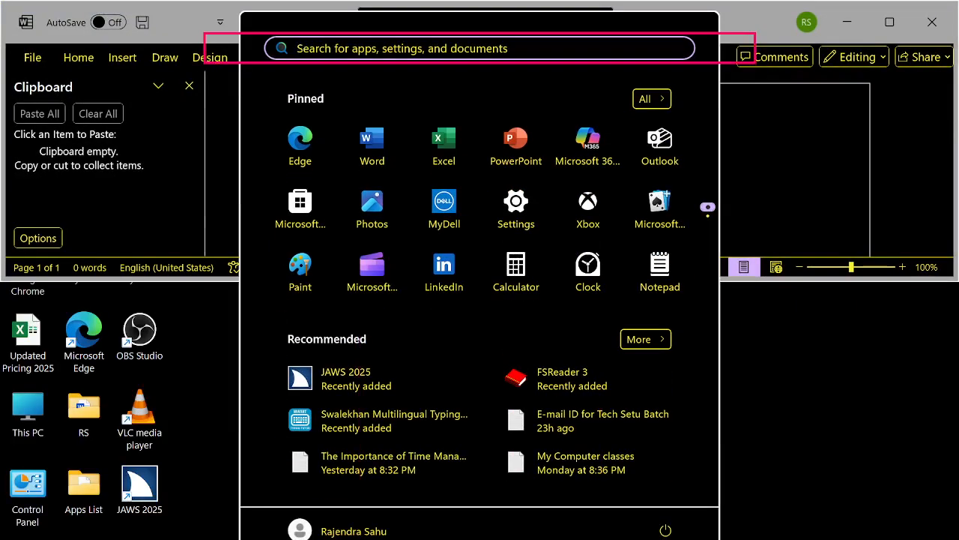
pyautogui.press('Escape')
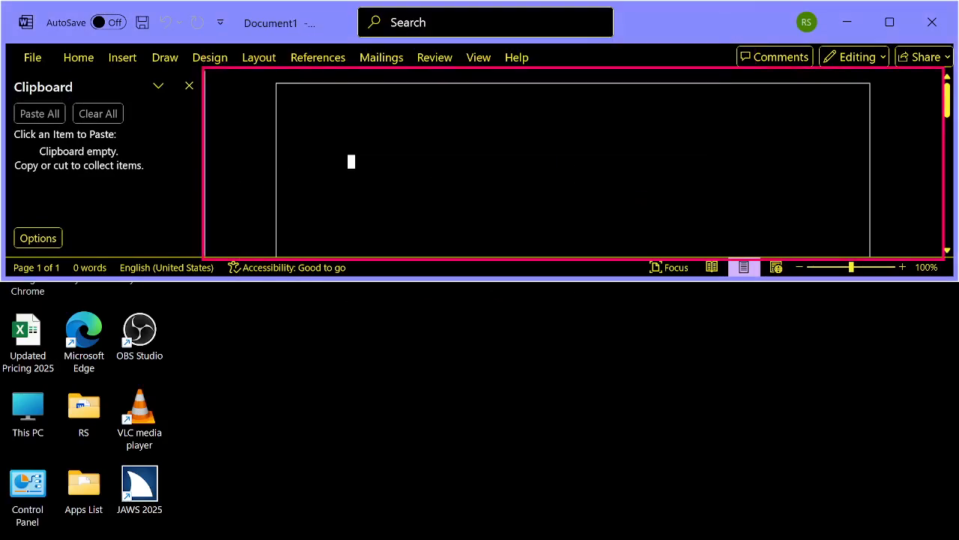
pyautogui.press('super+Down')
pyautogui.press('super+Up')
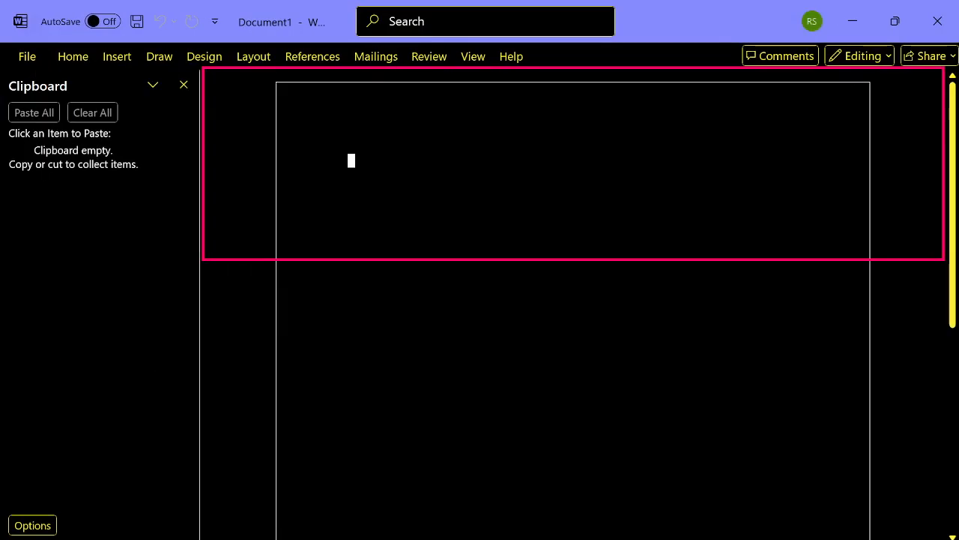
# Try snapping the document window to different corners of the screen, finishing in the upper-left quarter
pyautogui.press('super+Left')
pyautogui.press('super+Up')
pyautogui.press('super+Right')
pyautogui.press('super+Down')
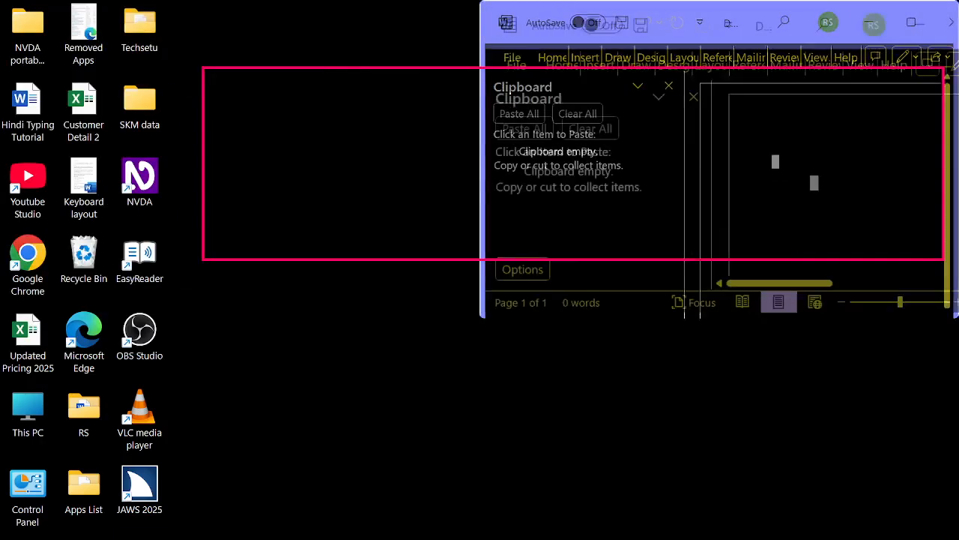
pyautogui.press('super+Up')
pyautogui.press('super+Left')
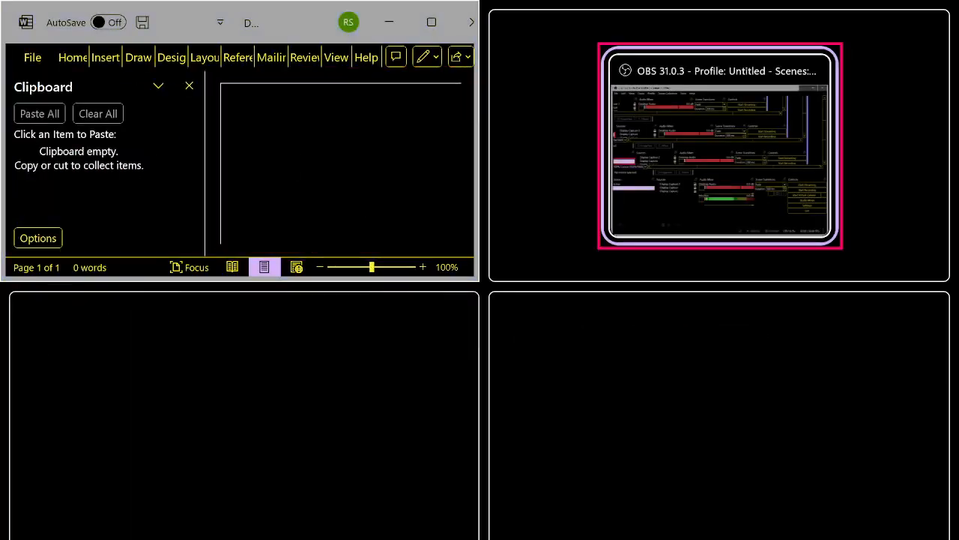
pyautogui.press('Escape')
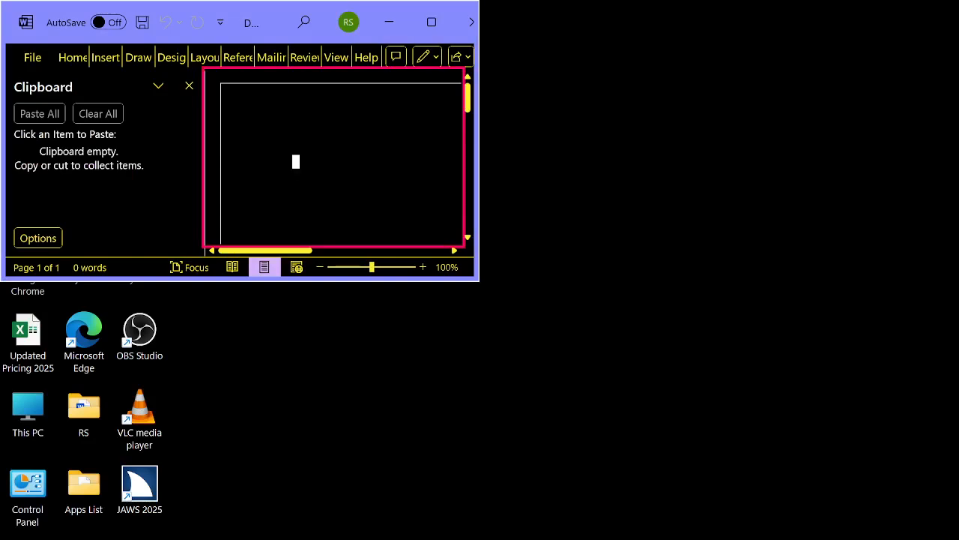
# Maximize the document window so it fills the whole screen
pyautogui.press('super+Down')
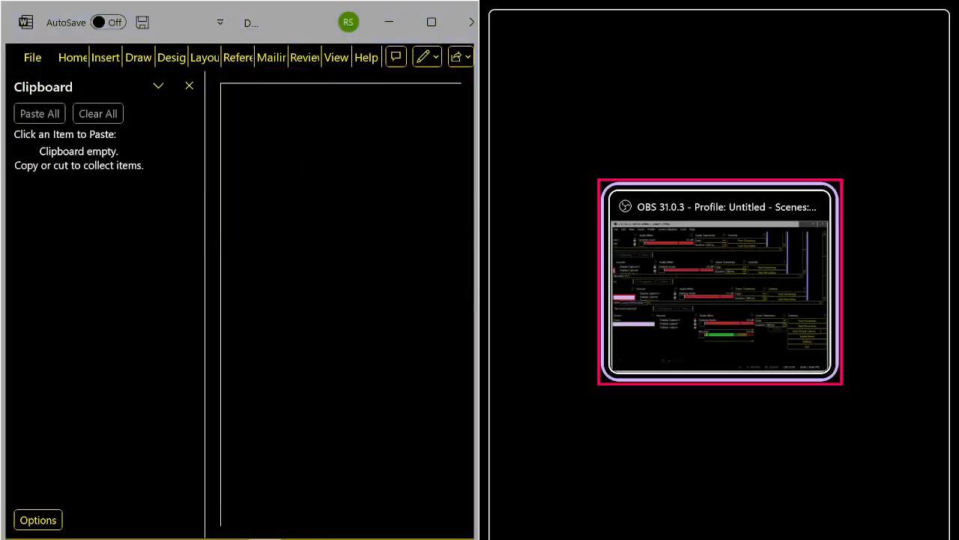
pyautogui.press('Escape')
pyautogui.press('super+Up')
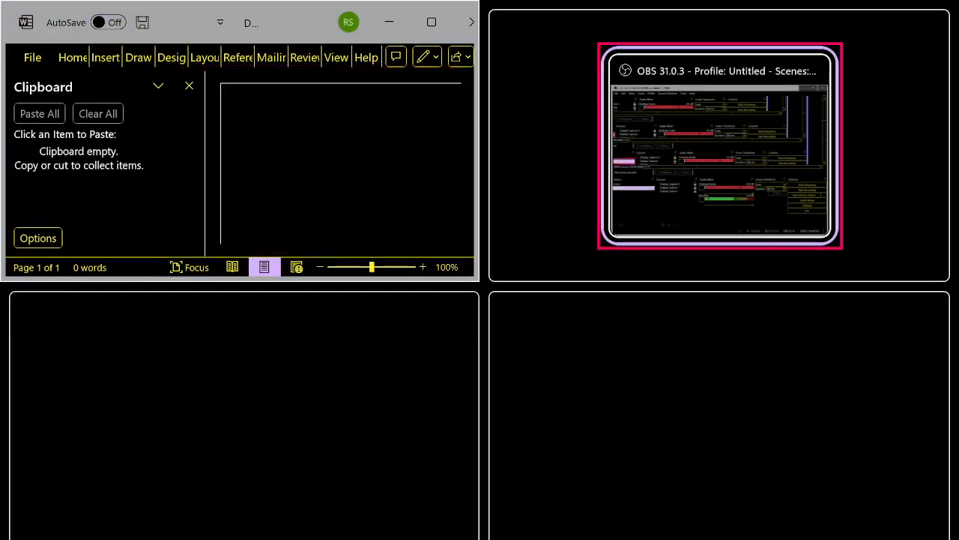
pyautogui.press('Escape')
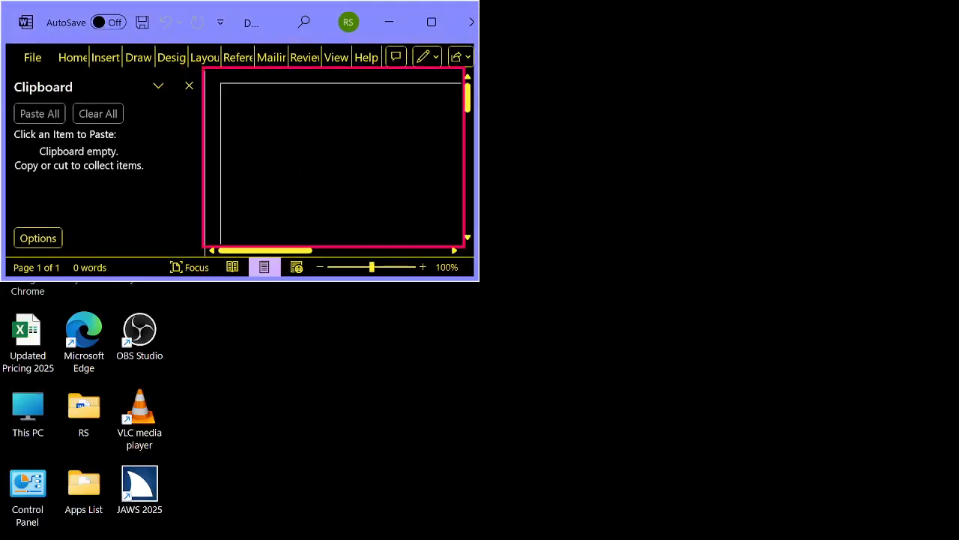
pyautogui.press('super+Up')
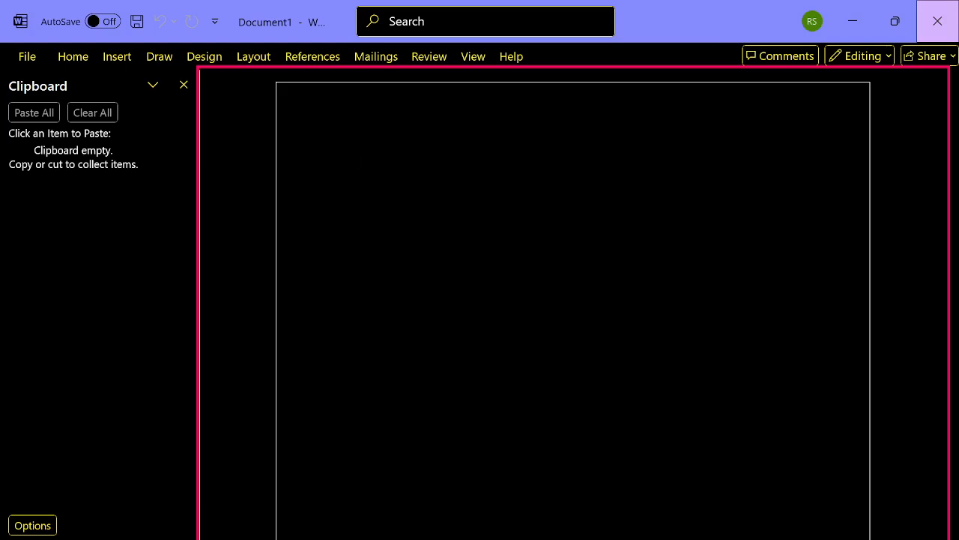
# Examine the table insertion options, from the size grid to the Insert Table command, and leave without inserting anything
pyautogui.hotkey('alt', 'n')
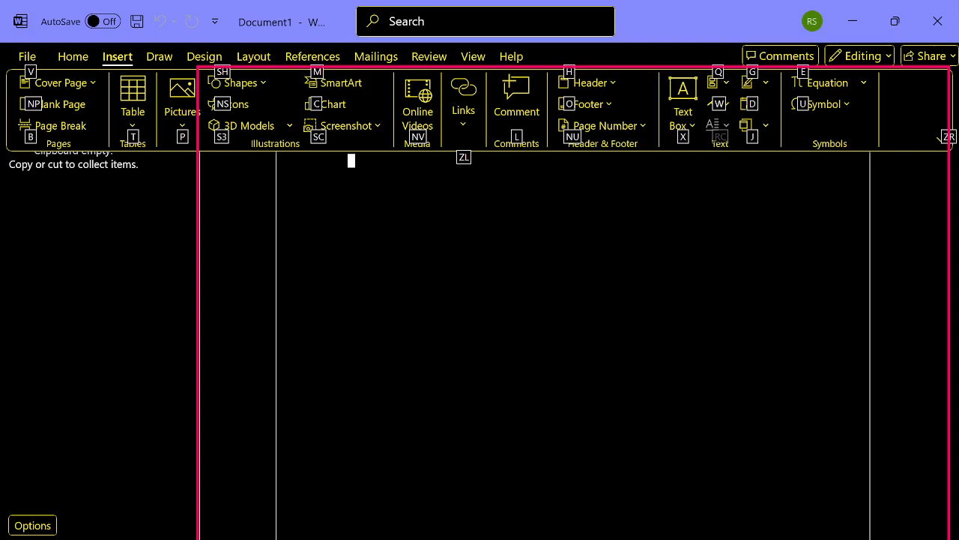
pyautogui.press('Tab')
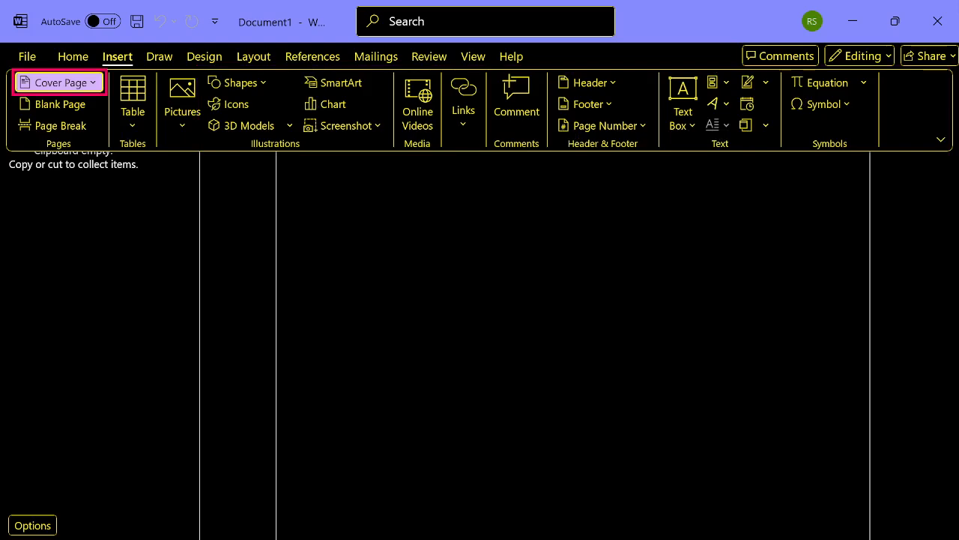
pyautogui.press('Right')
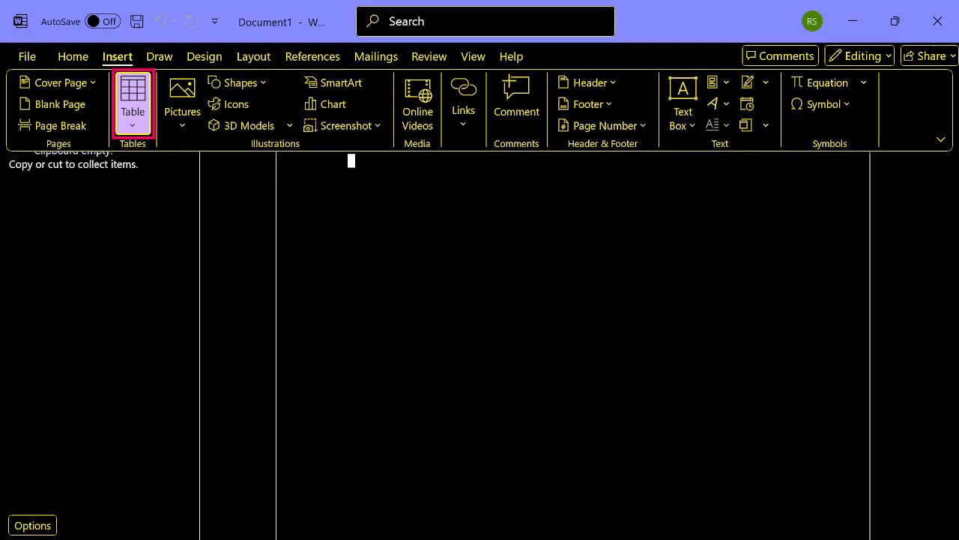
pyautogui.press('Return')
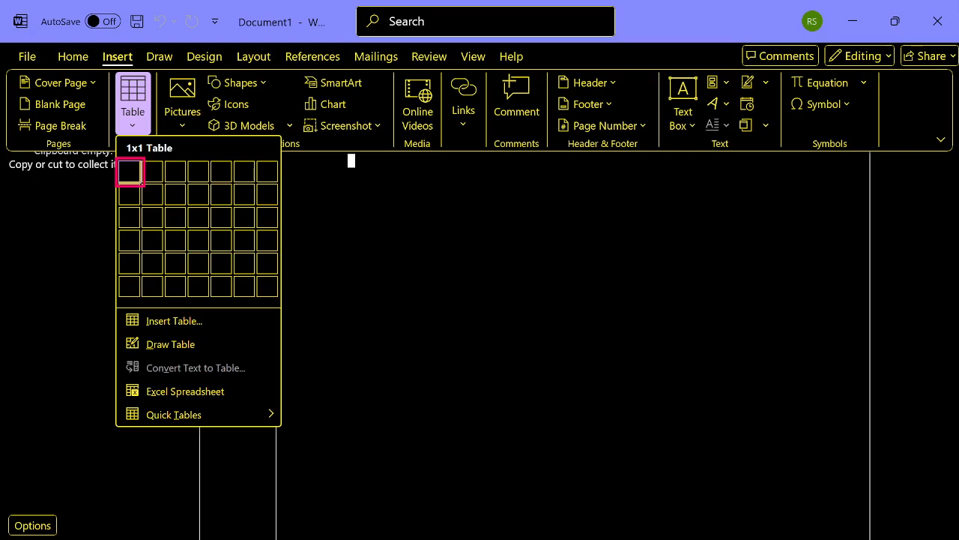
pyautogui.press('Down')
pyautogui.press('Down')
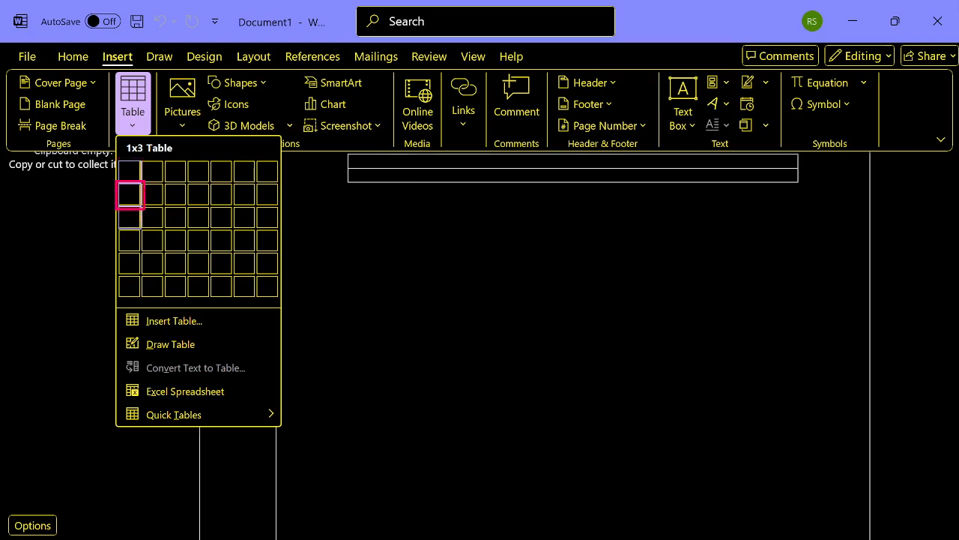
pyautogui.press('Down')
pyautogui.press('Down')
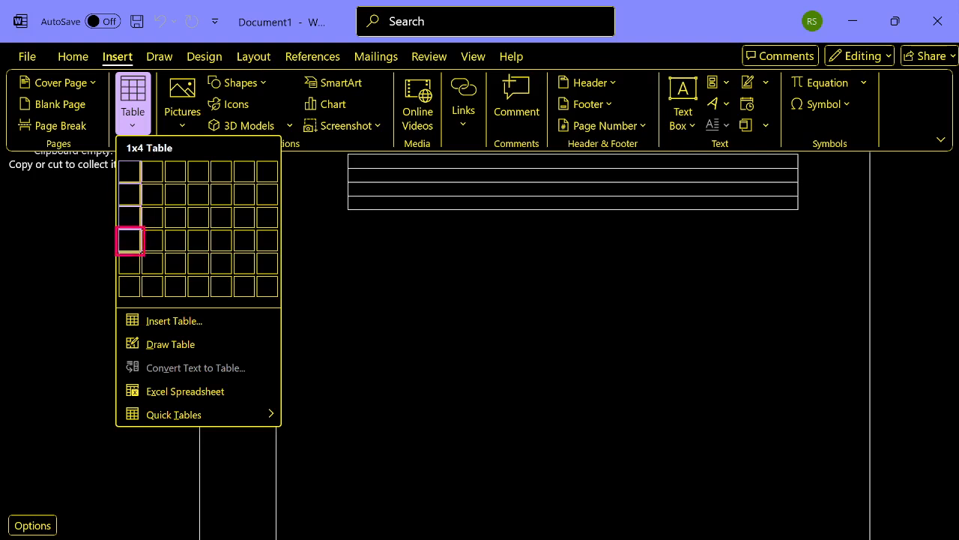
pyautogui.press('Down')
pyautogui.press('Down')
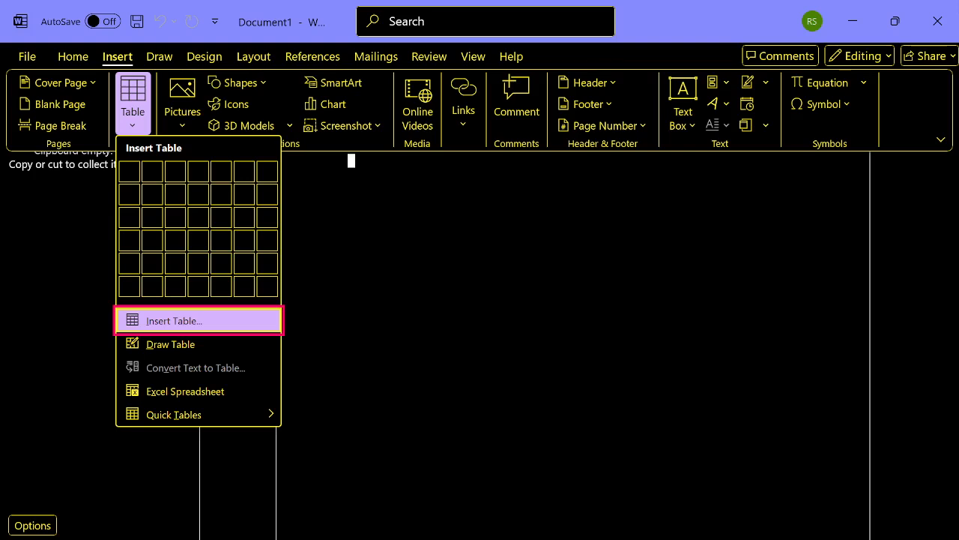
pyautogui.press('Down')
pyautogui.press('Up')
pyautogui.press('Escape')
pyautogui.press('Escape')
pyautogui.press('Escape')
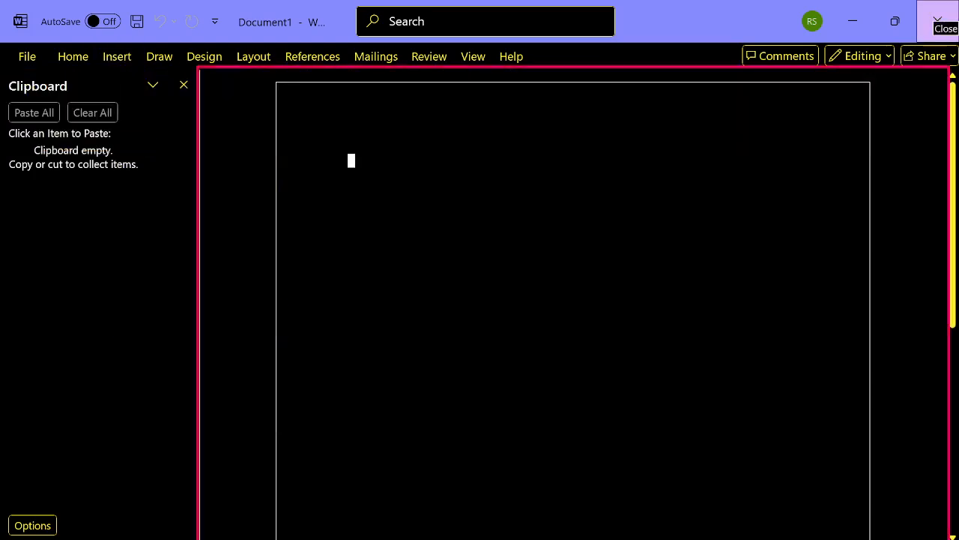
pyautogui.hotkey('alt', 'n')
pyautogui.press('t')
pyautogui.press('i')
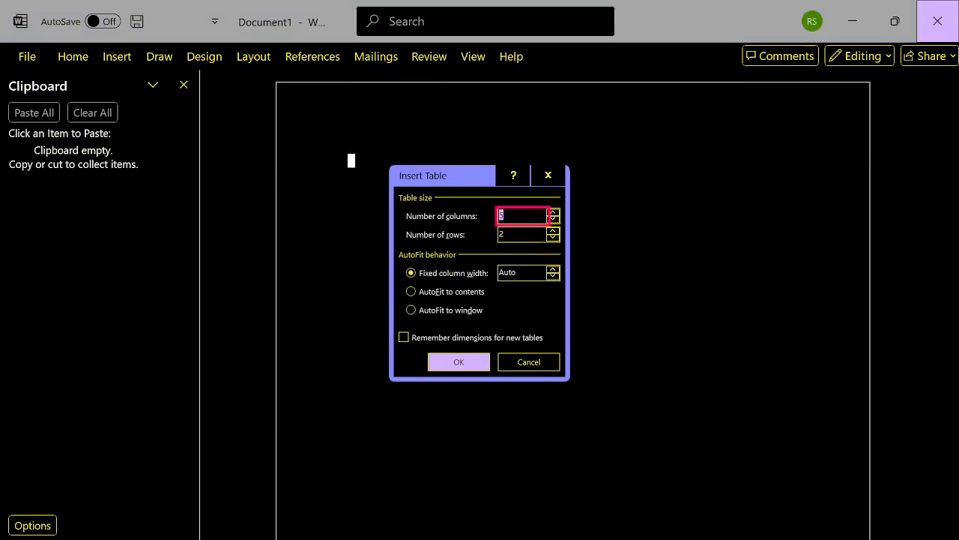
pyautogui.press('Escape')
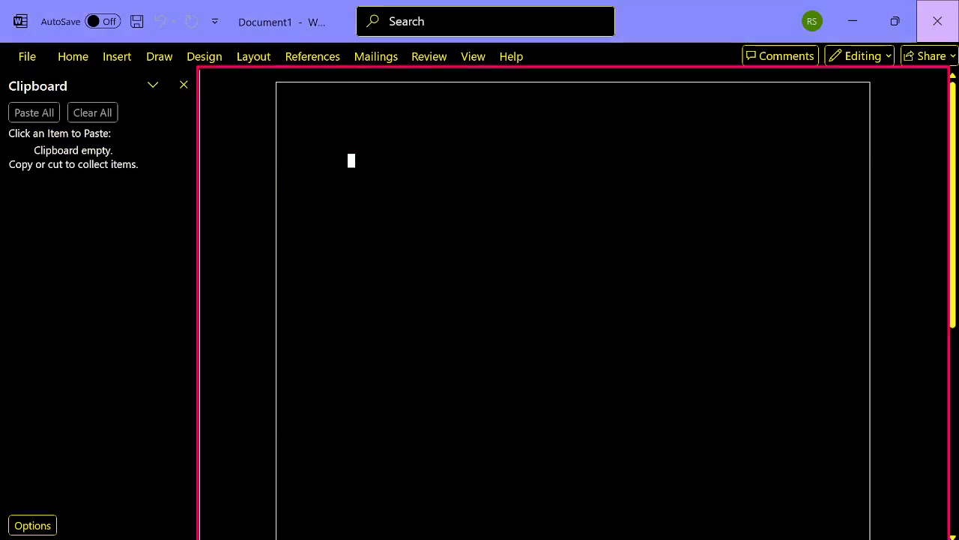
pyautogui.press('alt')
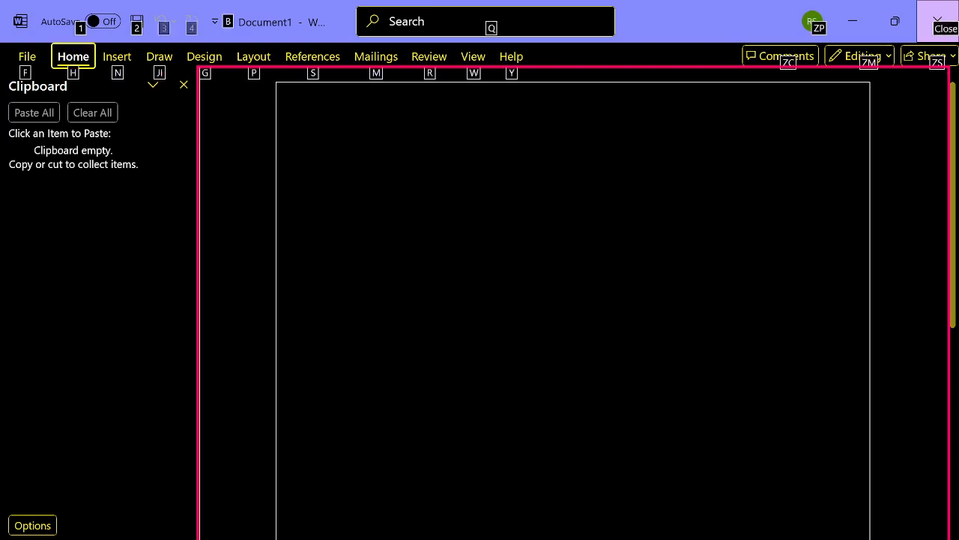
pyautogui.press('Right')
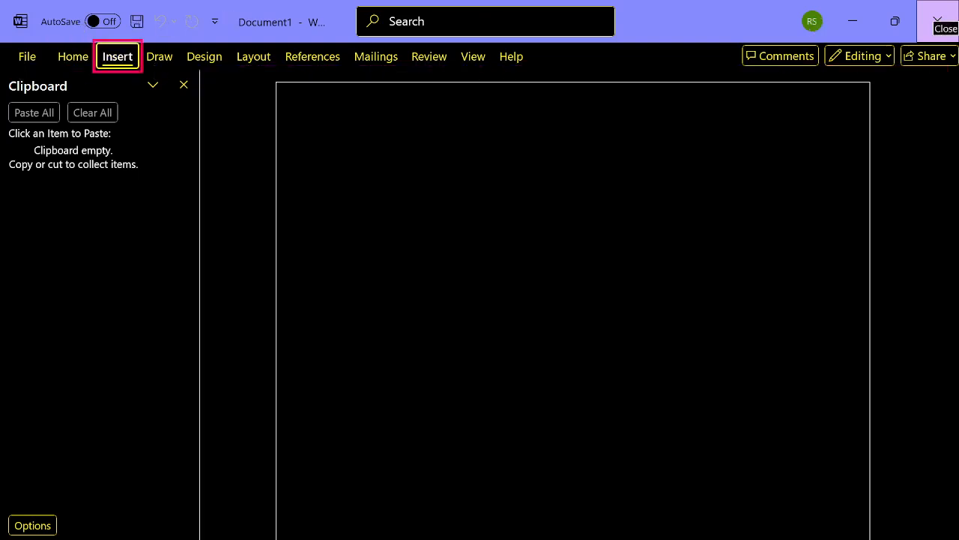
pyautogui.press('Escape')
pyautogui.press('alt')
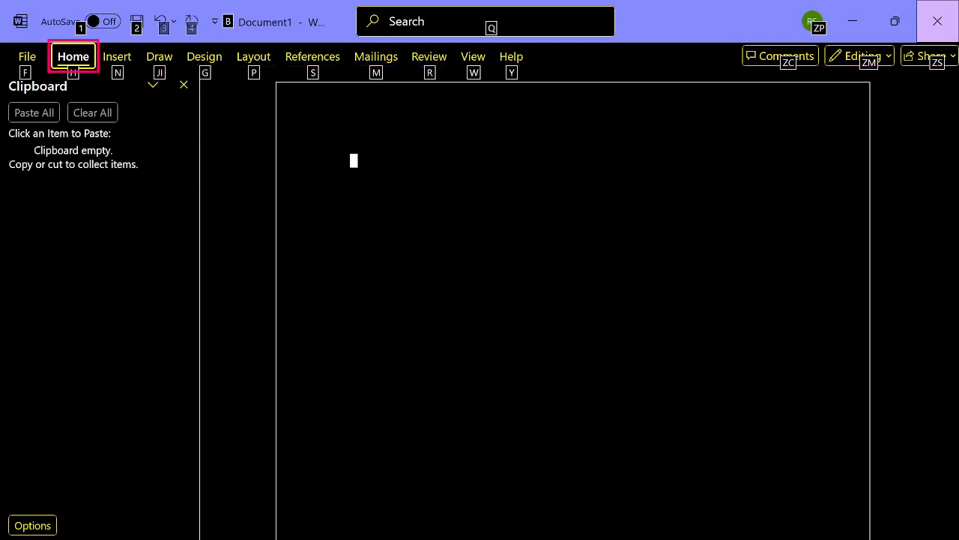
pyautogui.press('alt')
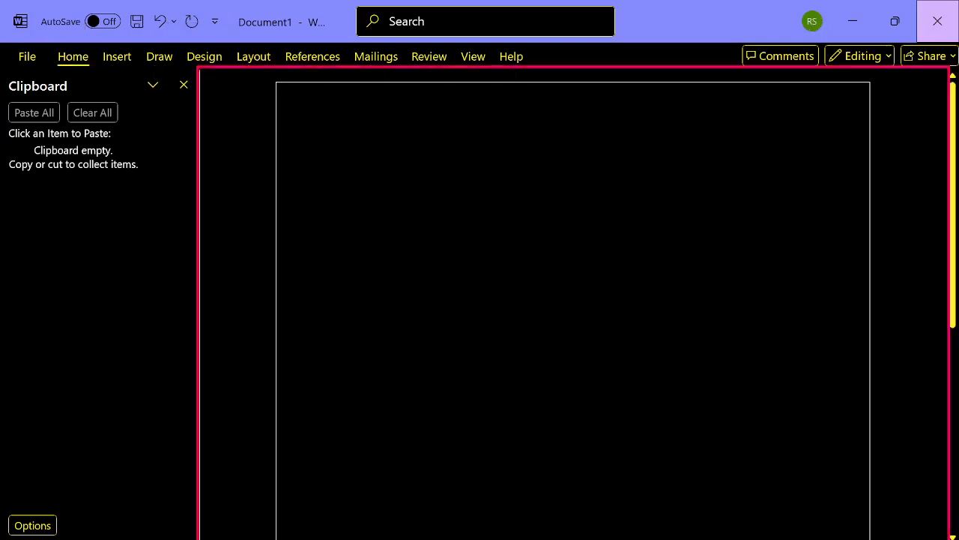
# Open the Insert Table dialog for the blank document
pyautogui.press('alt')
pyautogui.press('n')
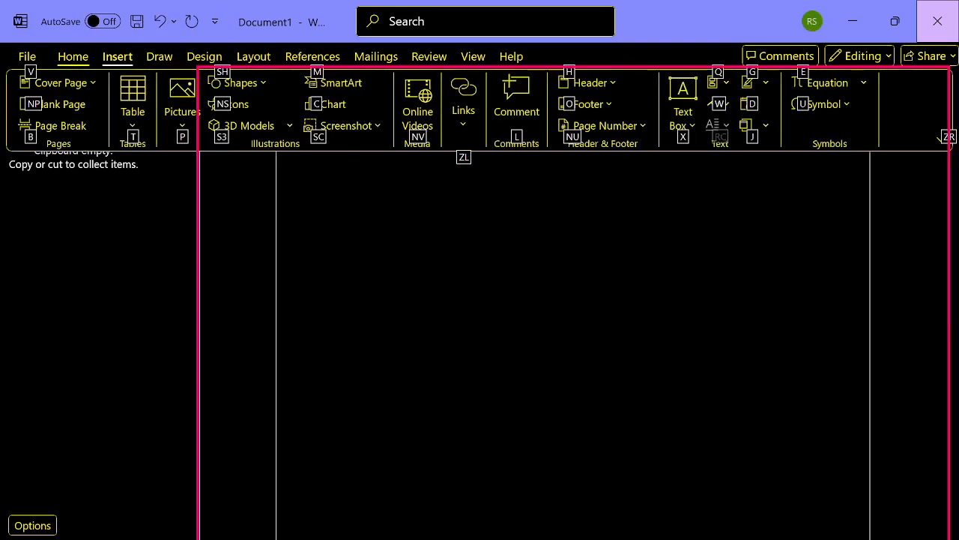
pyautogui.press('Tab')
pyautogui.press('Right')
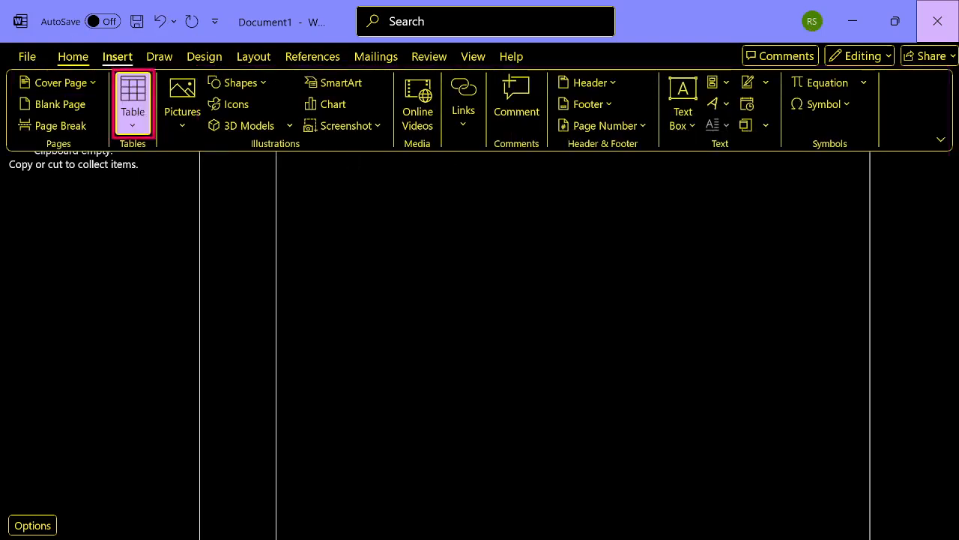
pyautogui.press('Return')
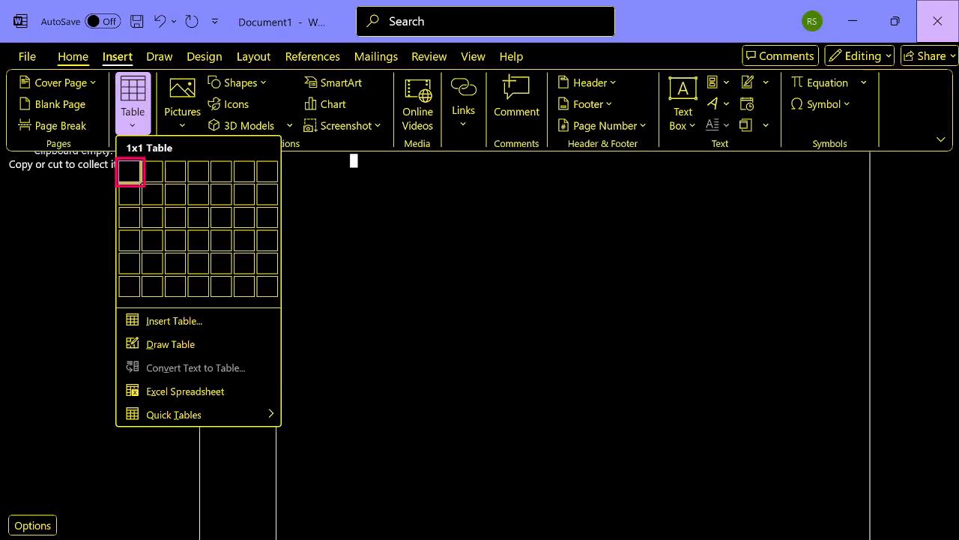
pyautogui.press('Down')
pyautogui.press('Down')
pyautogui.press('Down')
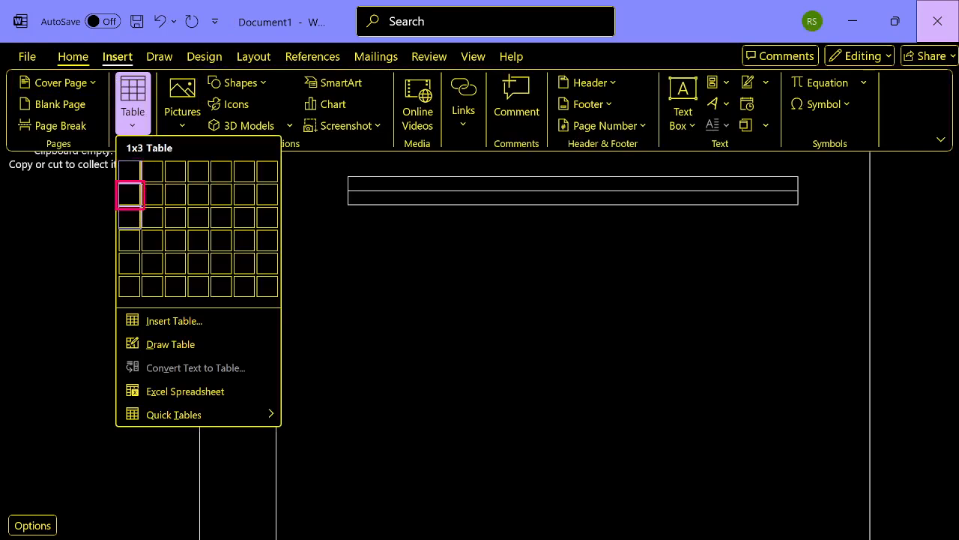
pyautogui.press('Down')
pyautogui.press('Down')
pyautogui.press('Down')
pyautogui.press('Down')
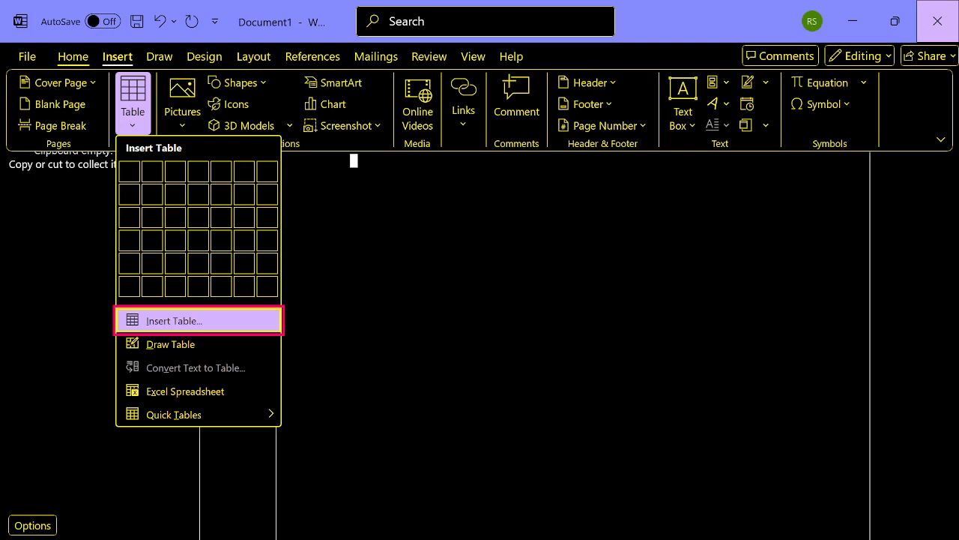
pyautogui.press('Return')
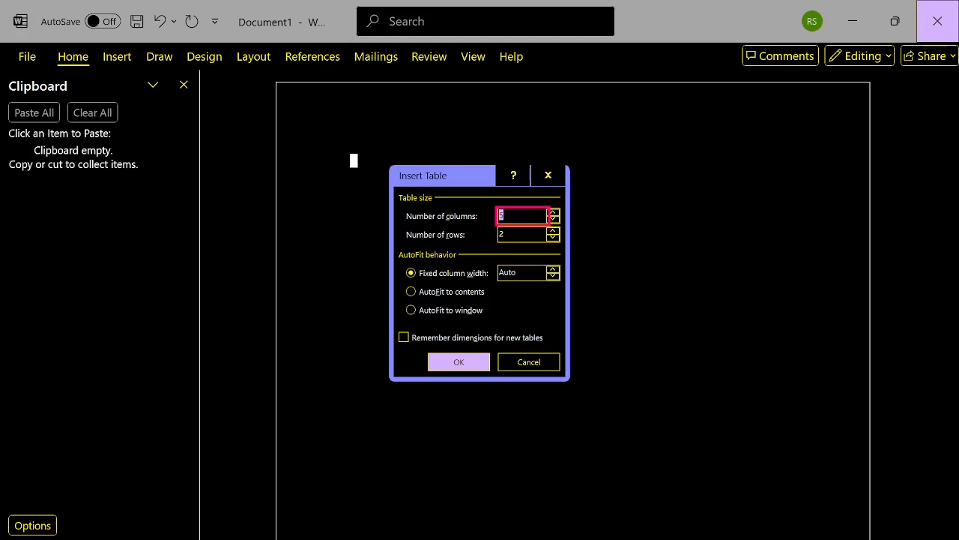
# Set the new table's size to 3 columns and 5 rows
pyautogui.press('Down')
pyautogui.press('Down')
pyautogui.press('Down')
pyautogui.write('5')
pyautogui.press('Tab')
pyautogui.hotkey('shift', 'Tab')
pyautogui.write('3')
pyautogui.press('Tab')
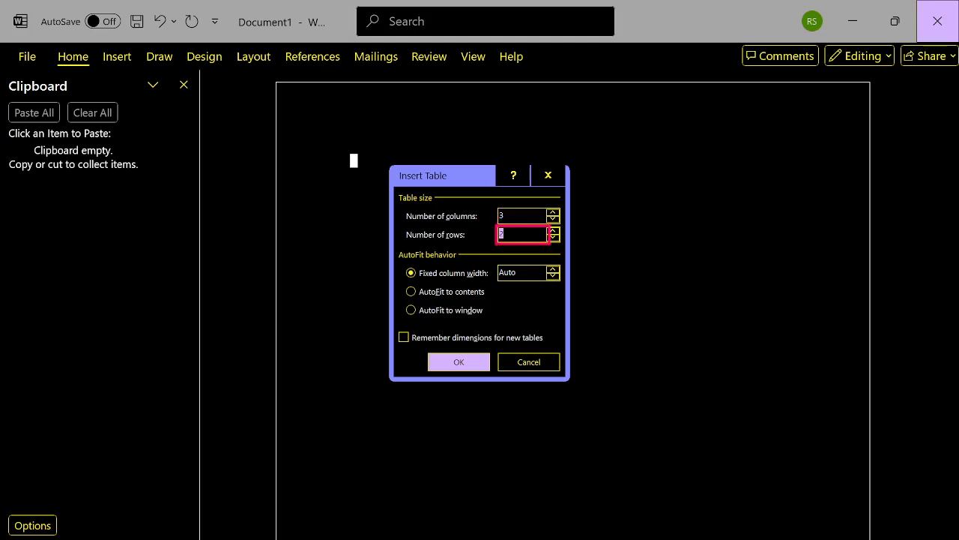
pyautogui.hotkey('shift', 'Tab')
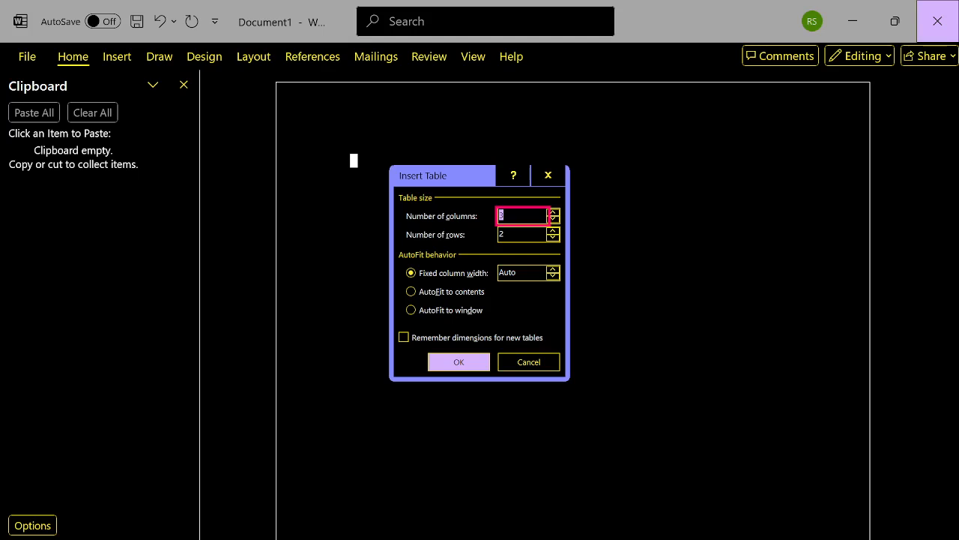
pyautogui.press('Tab')
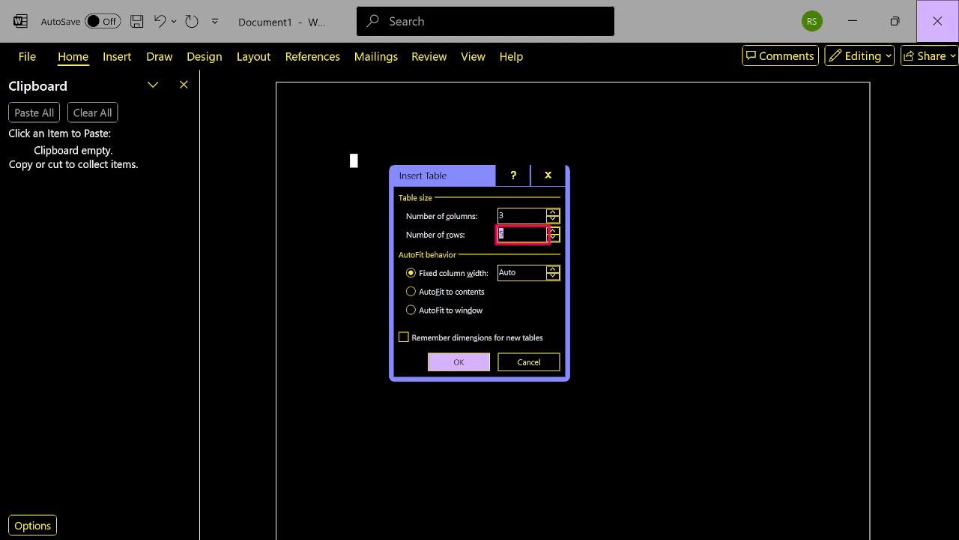
pyautogui.press('Tab')
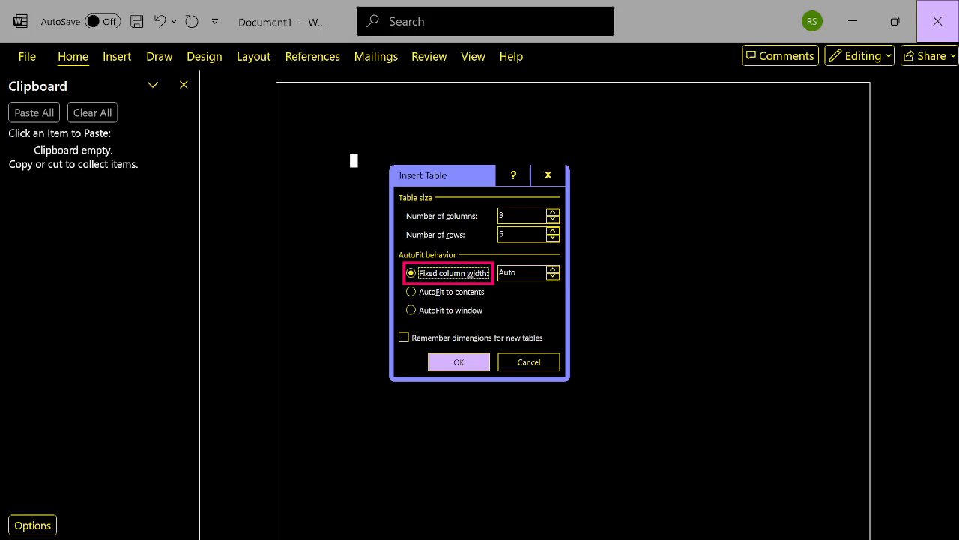
# Cycle through the AutoFit behavior options: Fixed column width, AutoFit to contents and AutoFit to window
pyautogui.press('Down')
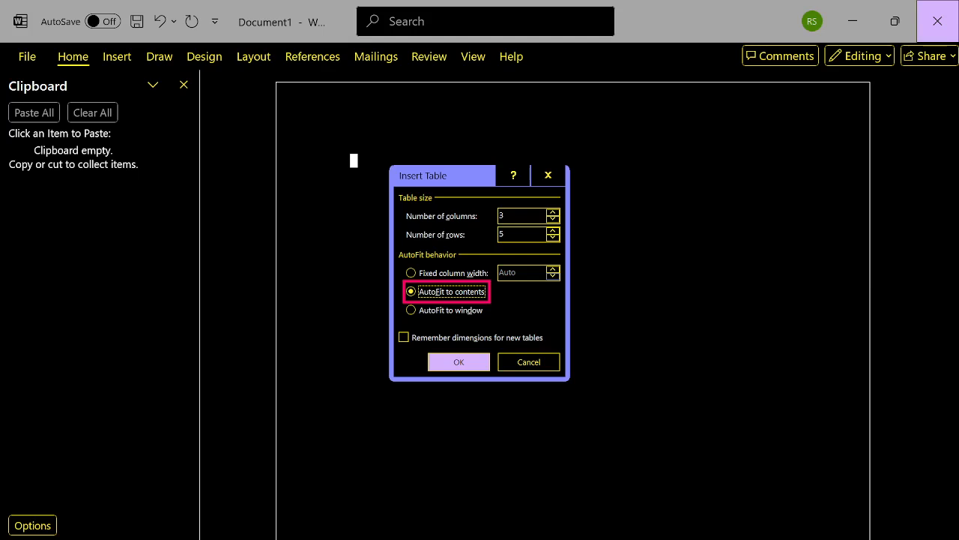
pyautogui.press('Down')
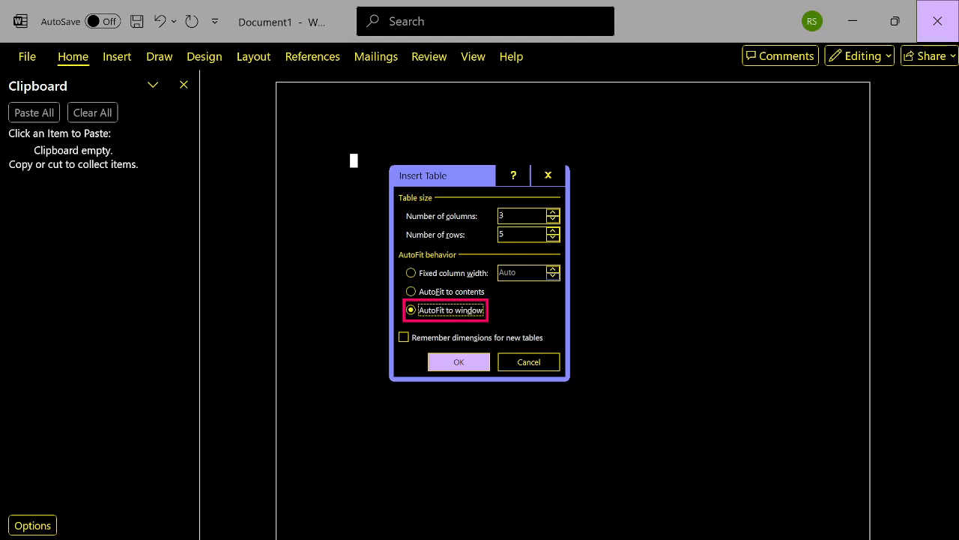
pyautogui.press('Down')
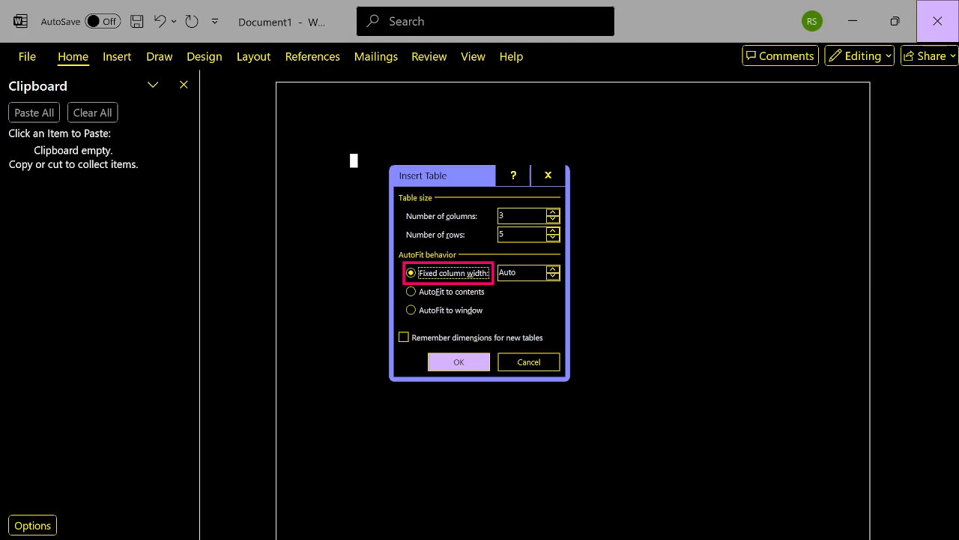
pyautogui.press('Down')
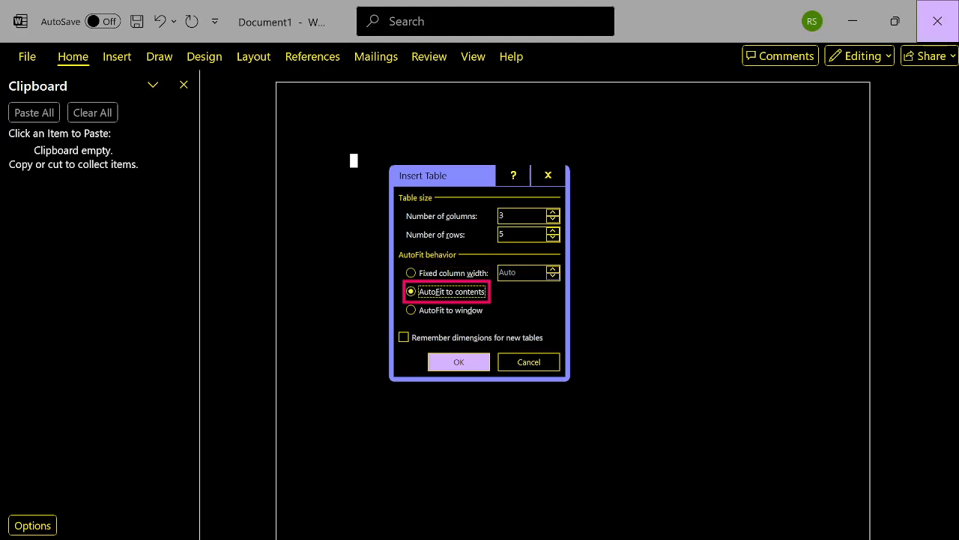
pyautogui.press('Down')
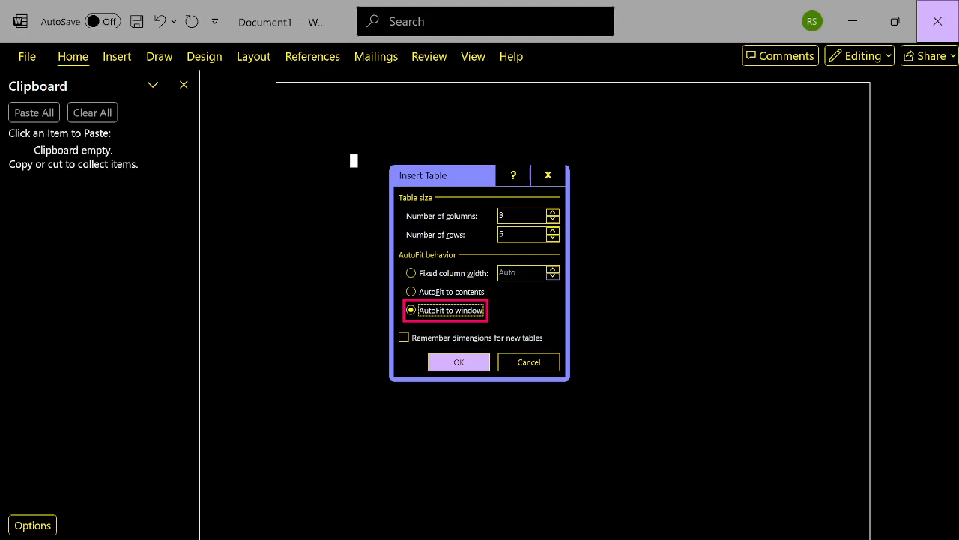
pyautogui.press('Down')
pyautogui.press('Down')
pyautogui.press('Up')
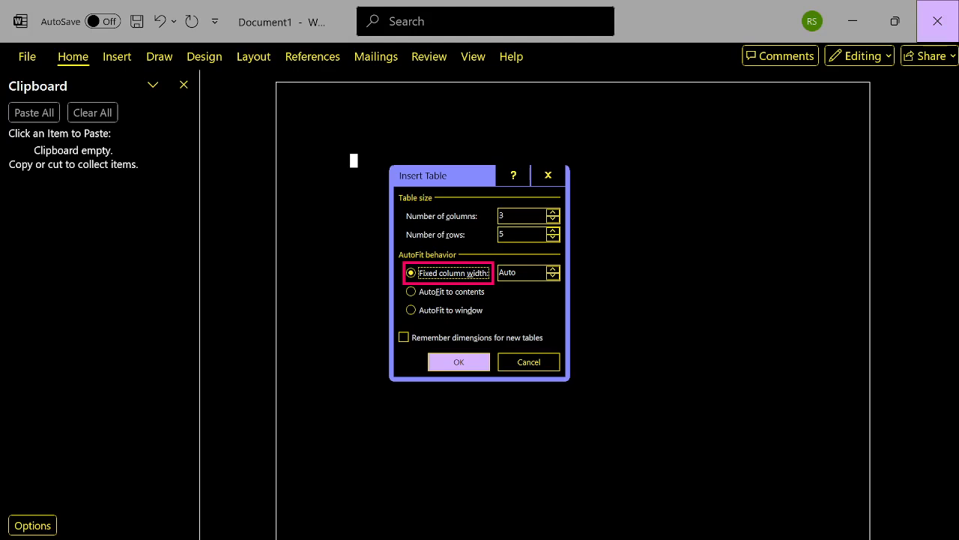
# Insert the table with AutoFit to contents and Remember dimensions for new tables enabled
pyautogui.hotkey('alt', 'd')
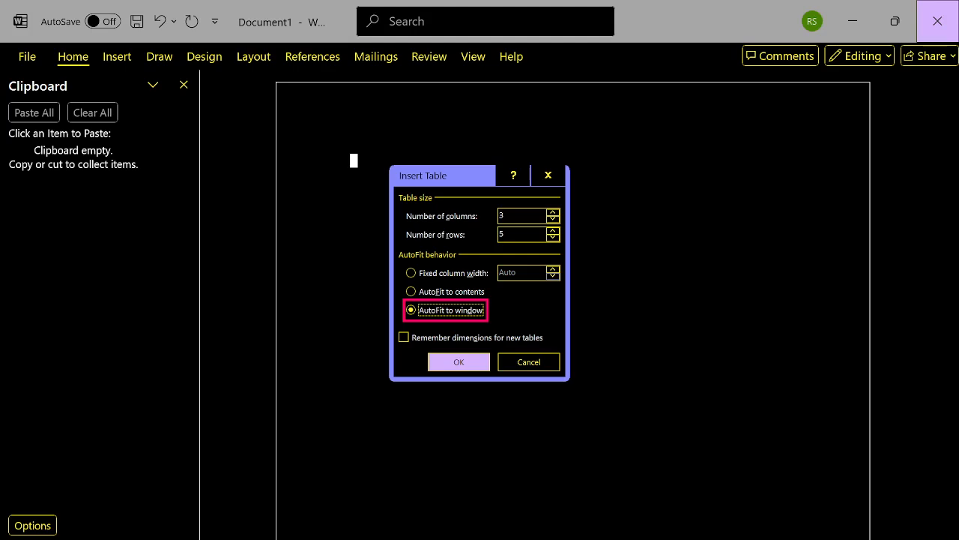
pyautogui.press('Up')
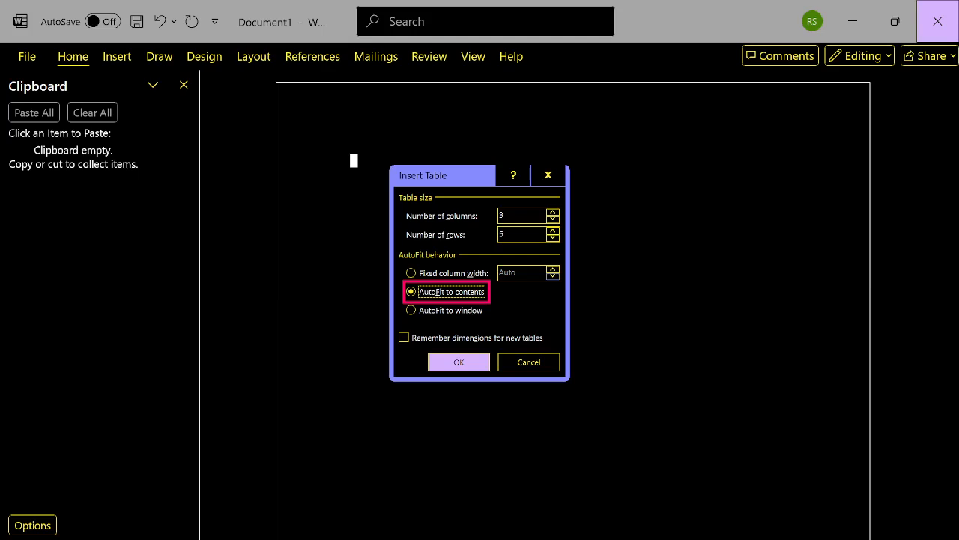
pyautogui.press('Tab')
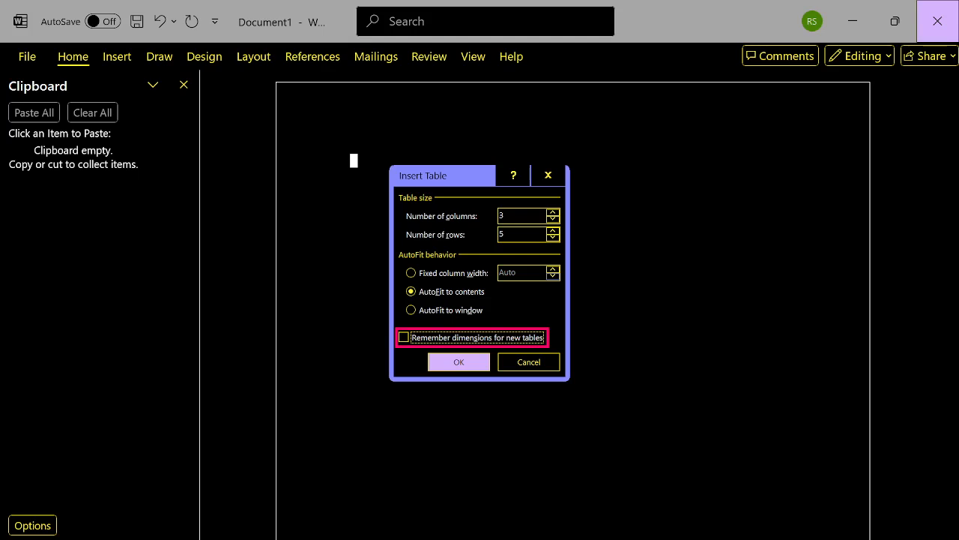
pyautogui.press('space')
pyautogui.press('Tab')
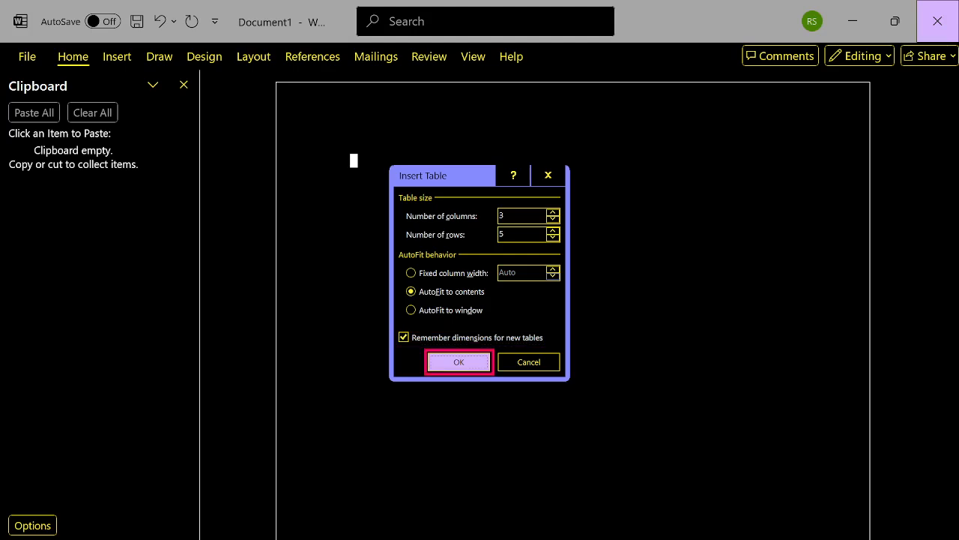
pyautogui.press('Return')
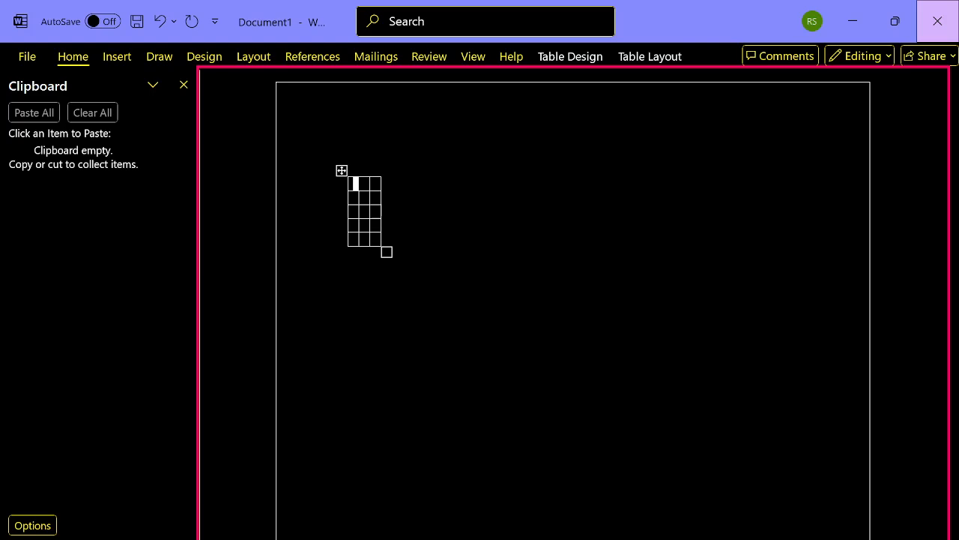
pyautogui.press('Down')
pyautogui.press('Up')
pyautogui.write('N')
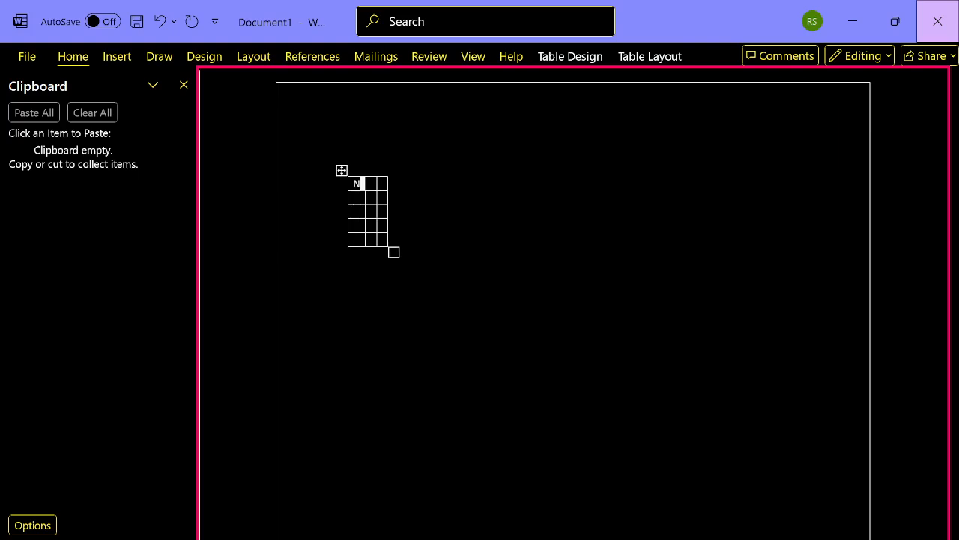
pyautogui.press('BackSpace')
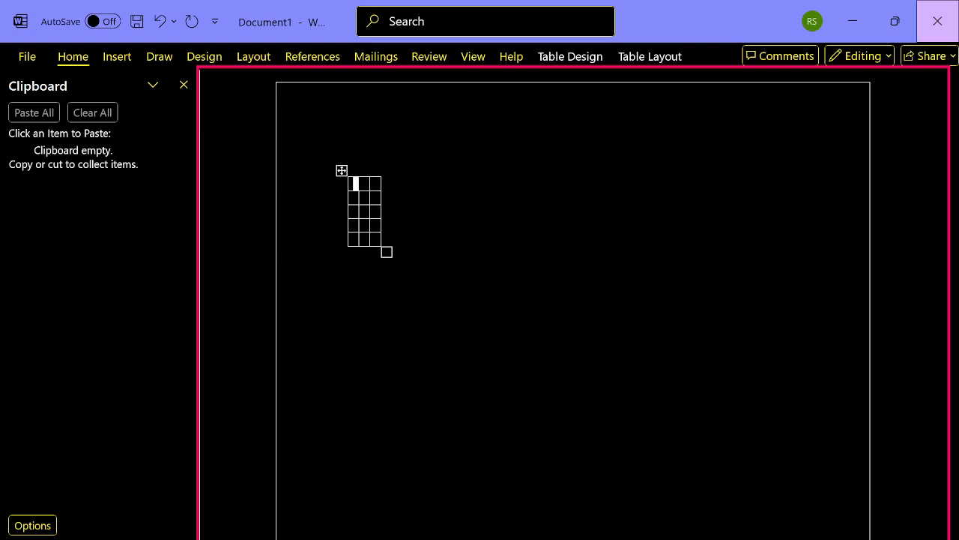
pyautogui.press('Down')
pyautogui.press('Up')
pyautogui.press('Right')
pyautogui.press('Left')
# Fill the table's header row with the column titles Fruits Name, Quantity and Price
pyautogui.write('Fr')
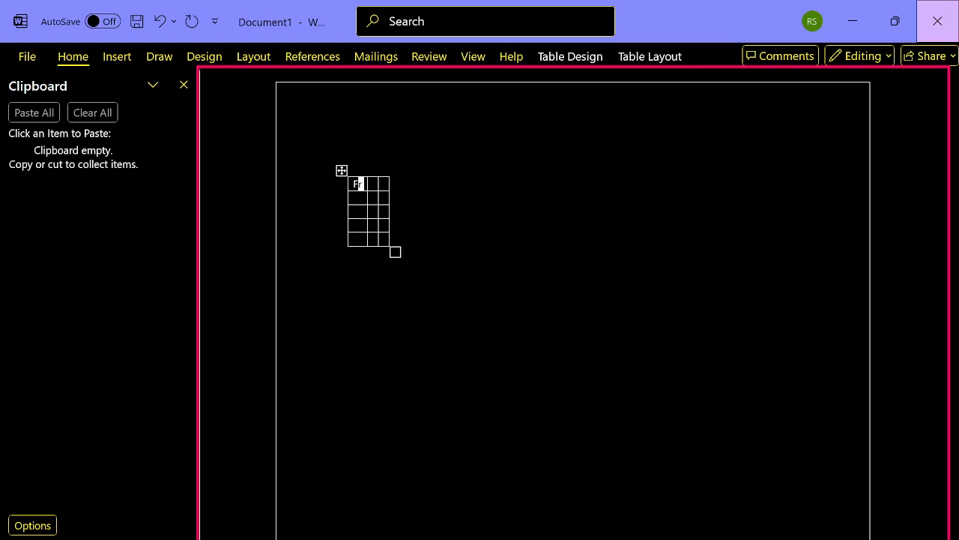
pyautogui.write('uits')
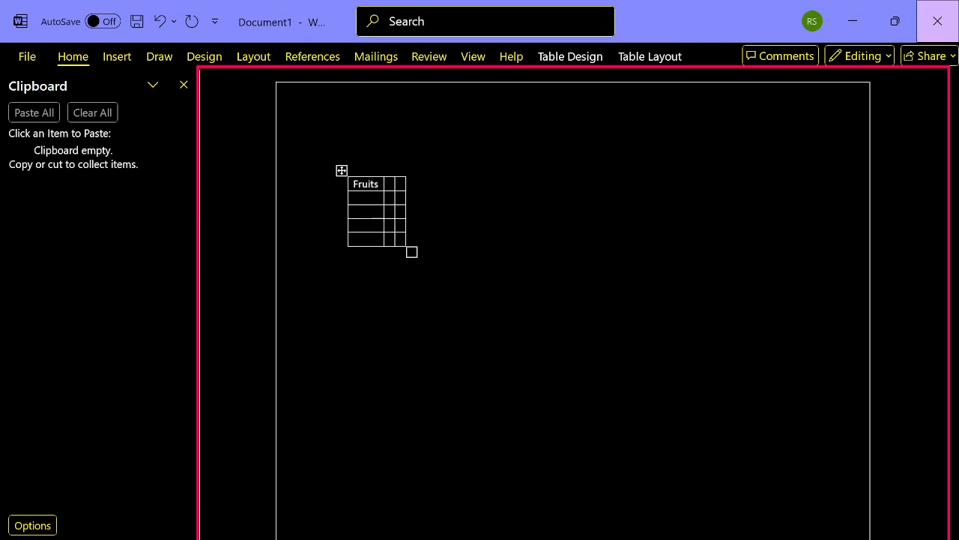
pyautogui.write(' Name')
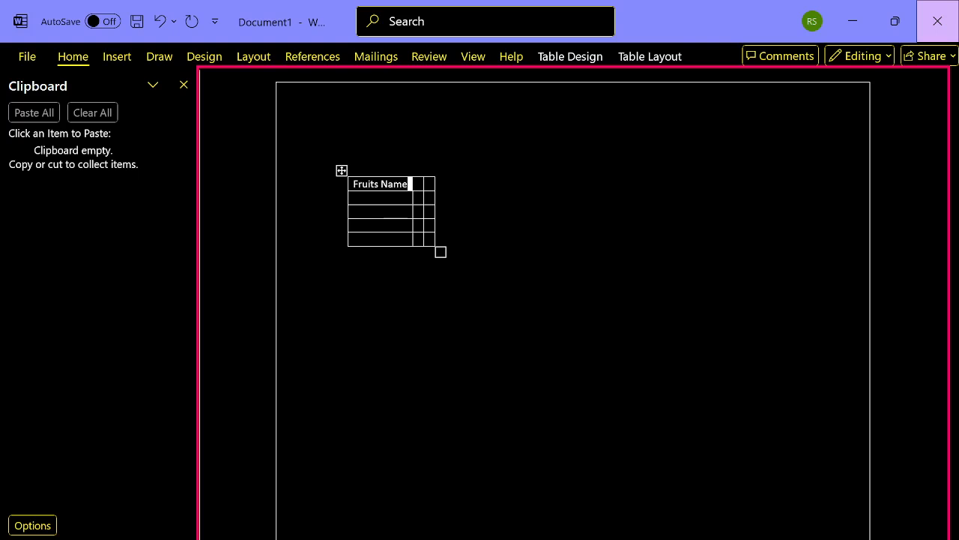
pyautogui.press('Tab')
pyautogui.write('Qu')
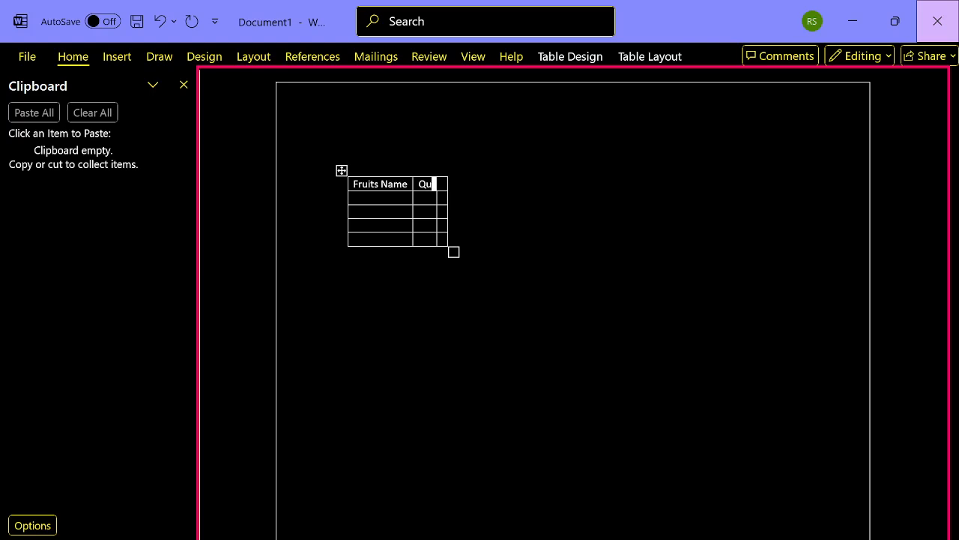
pyautogui.write('ant')
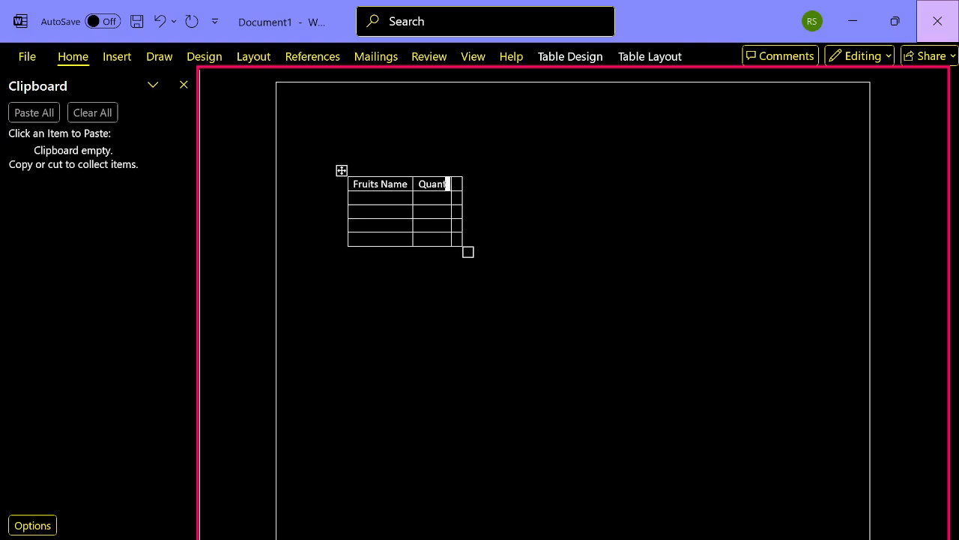
pyautogui.write('ity')
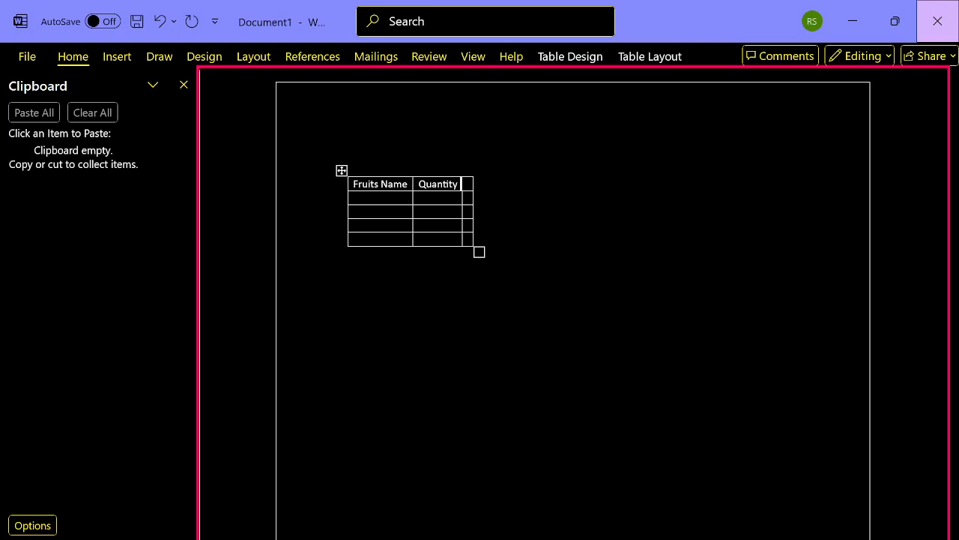
pyautogui.hotkey('shift', 'Tab')
pyautogui.press('Tab')
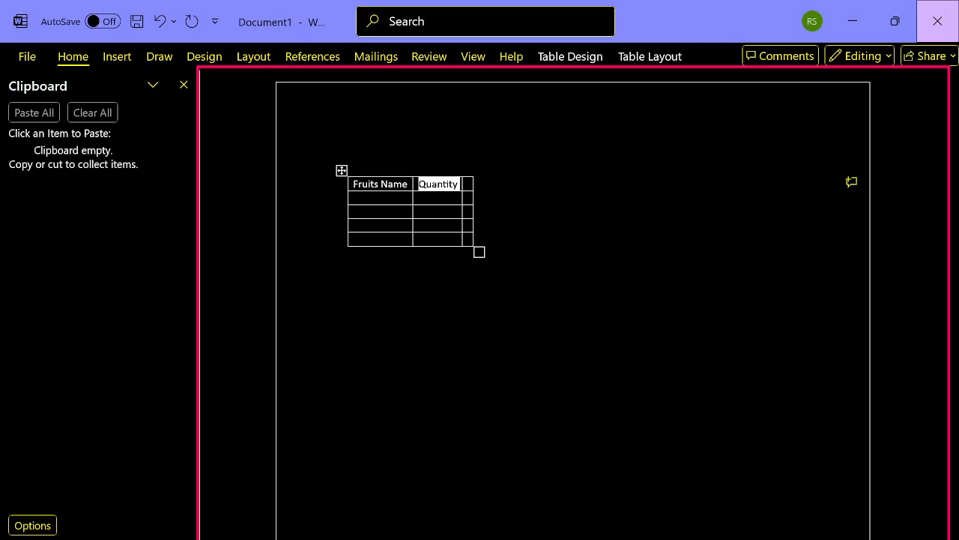
pyautogui.press('Tab')
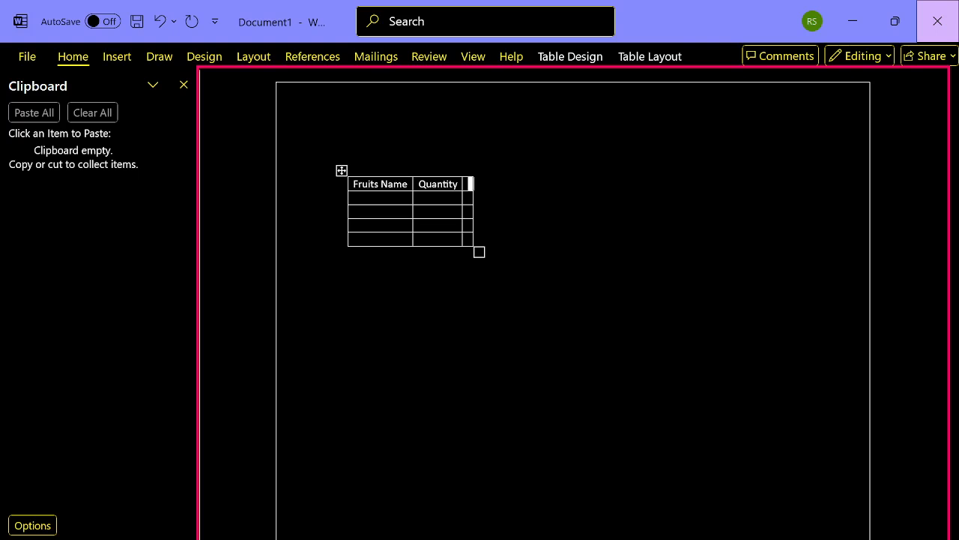
pyautogui.write('Price')
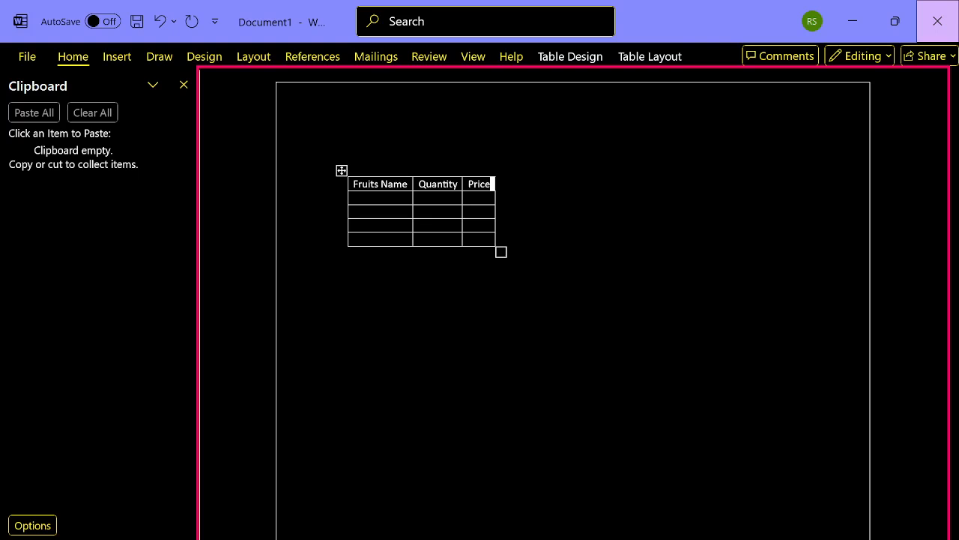
# Fill the second table row with Apple, quantity 2 and price 100
pyautogui.press('Tab')
pyautogui.write('A')
pyautogui.write('le')
pyautogui.press('Tab')
pyautogui.write('2')
pyautogui.press('Tab')
pyautogui.write('100')
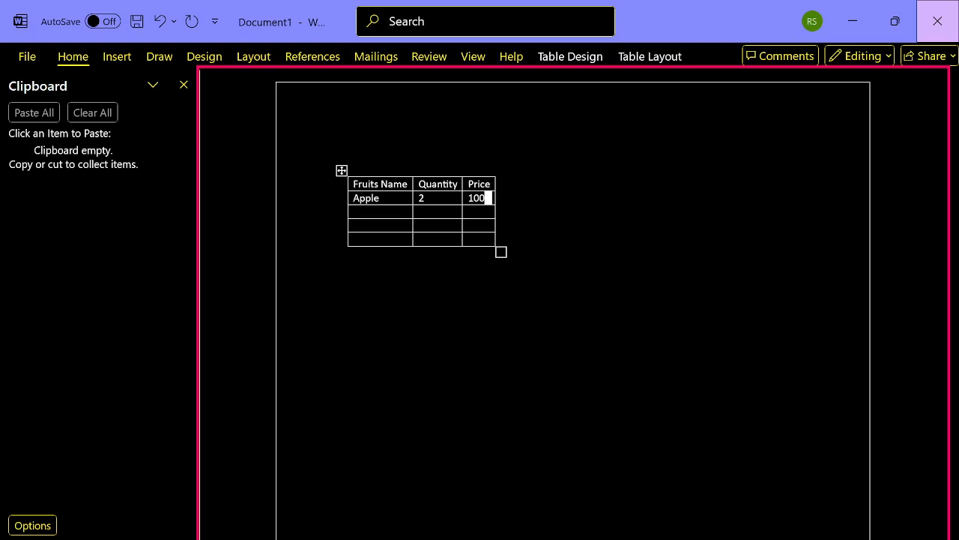
# Fill the third table row with Mango, quantity 3 and price 120
pyautogui.press('Tab')
pyautogui.write('Mango')
pyautogui.press('Tab')
pyautogui.write('3')
pyautogui.press('Tab')
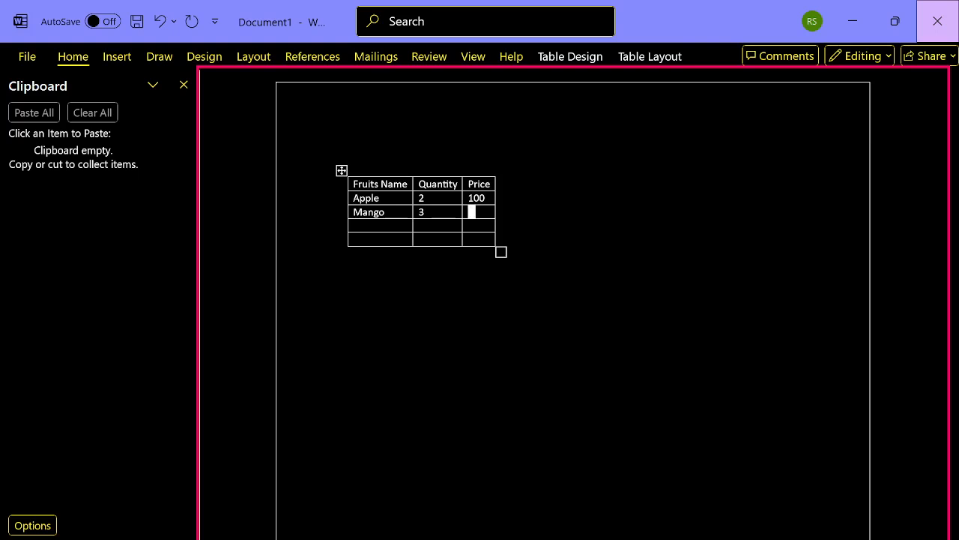
pyautogui.write('120')
# Fill the fourth table row with Banana, quantity 5 and price 150
pyautogui.press('Tab')
pyautogui.write('Banana')
pyautogui.press('Tab')
pyautogui.write('5')
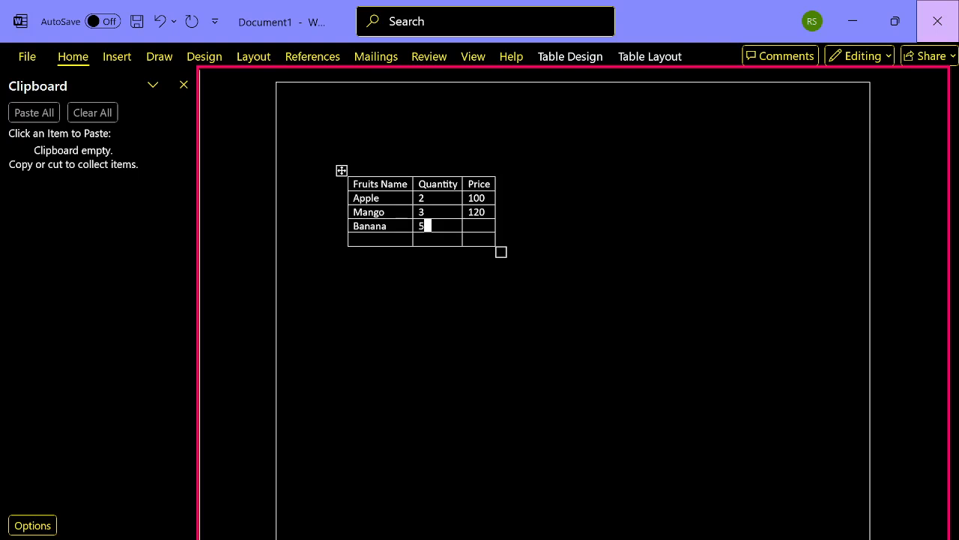
pyautogui.press('Tab')
pyautogui.write('150')
# Fill the fifth table row with Orange, quantity 1 and price 30
pyautogui.press('Tab')
pyautogui.write('Orange')
pyautogui.press('Tab')
pyautogui.write('1')
pyautogui.press('Tab')
pyautogui.write('30')
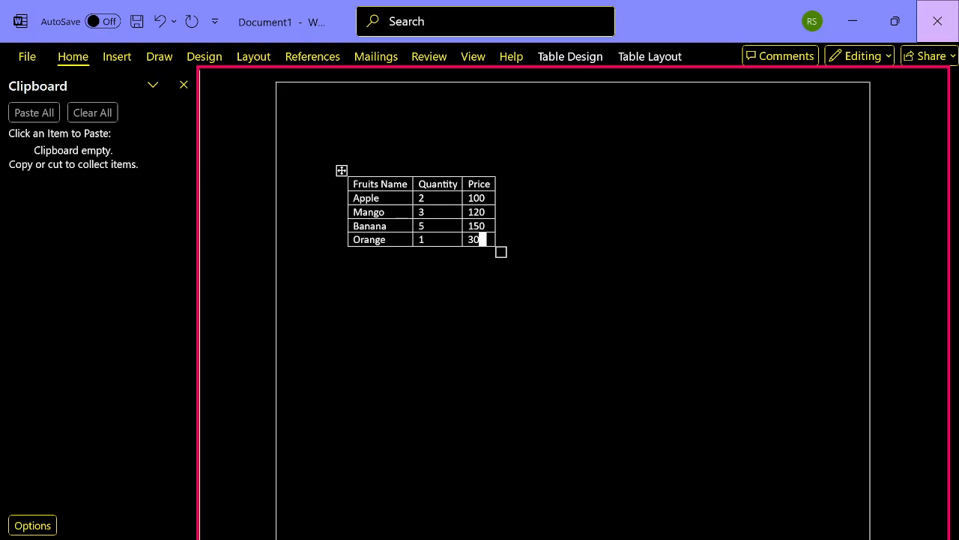
# Add a sixth row at the end of the table and fill it with Grapes, quantity 2 and price 80
pyautogui.press('Tab')
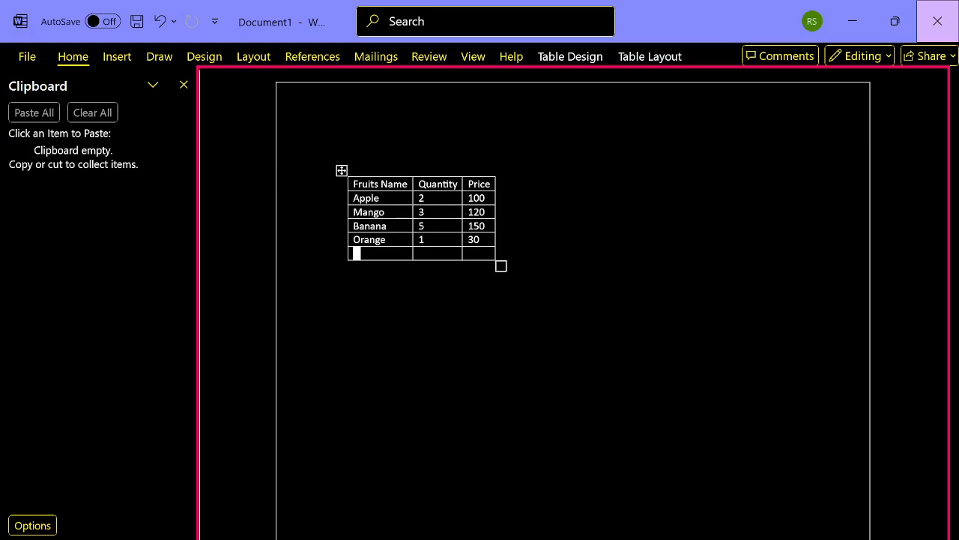
pyautogui.write('Grapes')
pyautogui.press('Tab')
pyautogui.hotkey('shift', 'Tab')
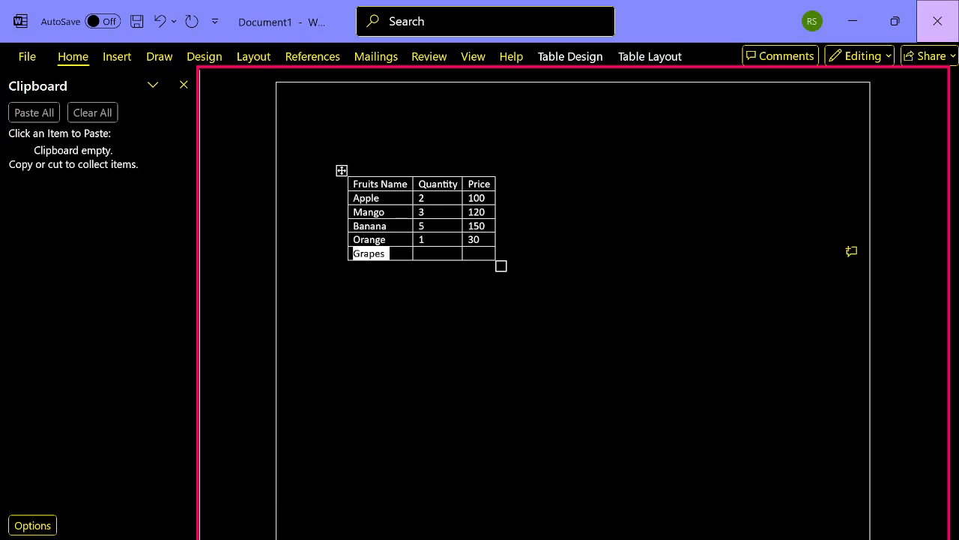
pyautogui.press('Tab')
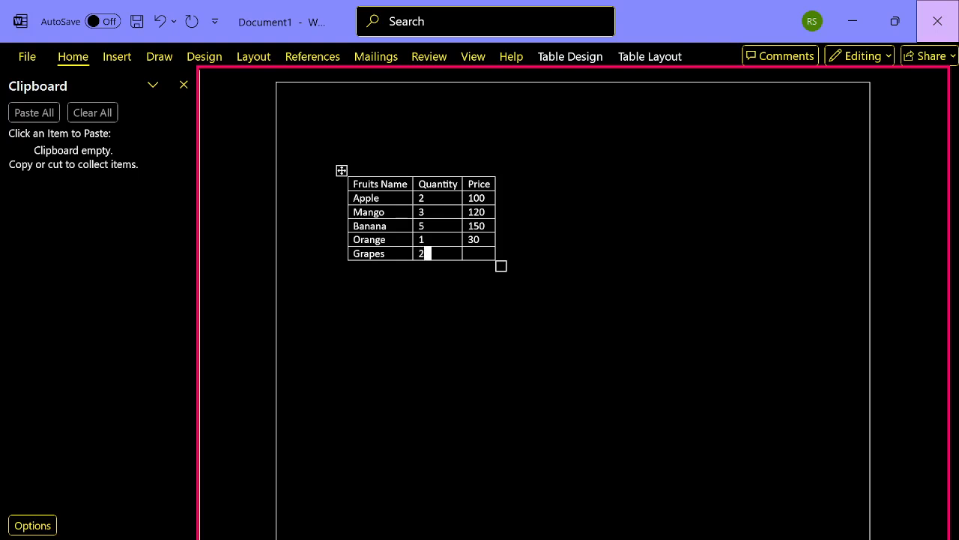
pyautogui.write('2')
pyautogui.press('Tab')
pyautogui.write('80')
# Review the table's entries cell by cell backward from the Grapes row up to the Mango row
pyautogui.hotkey('shift', 'Tab')
pyautogui.hotkey('shift', 'Tab')
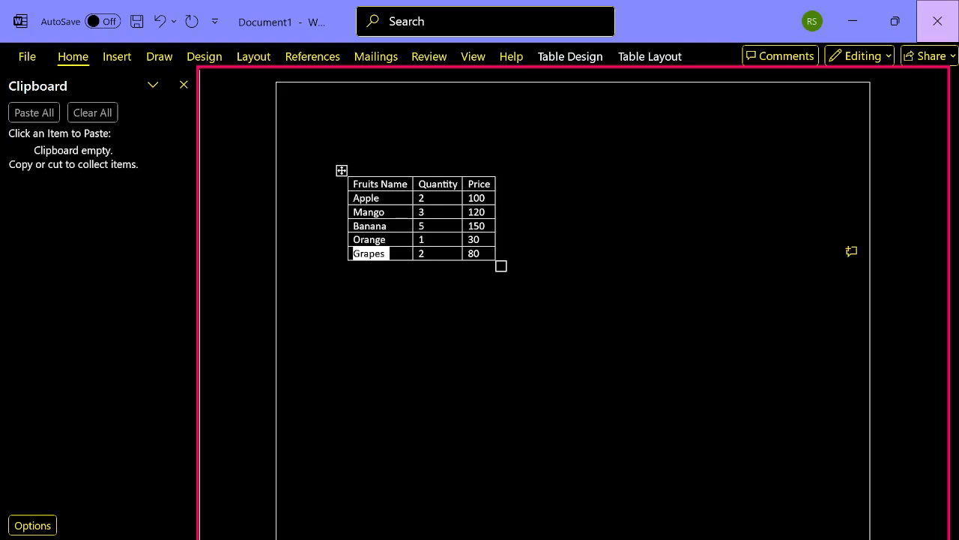
pyautogui.hotkey('shift', 'Tab')
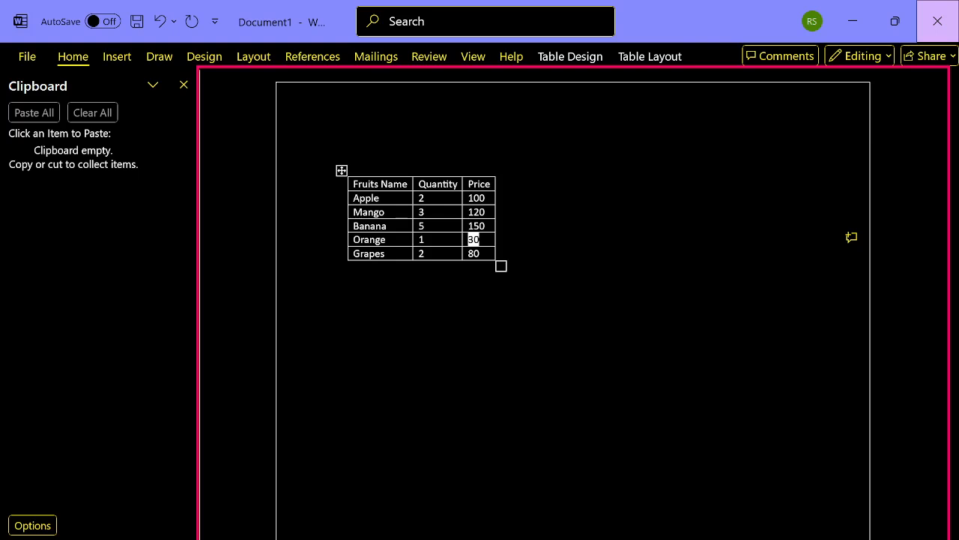
pyautogui.hotkey('shift', 'Tab')
pyautogui.hotkey('shift', 'Tab')
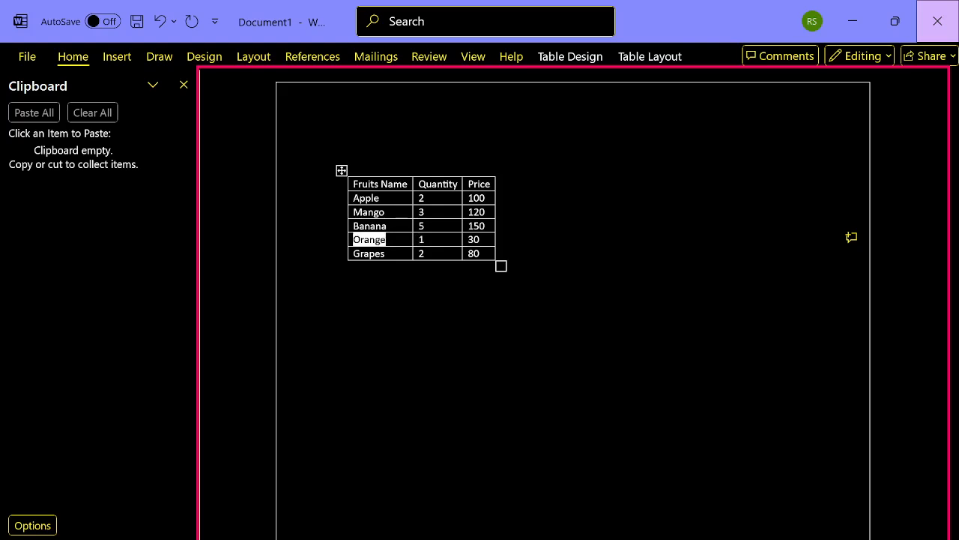
pyautogui.hotkey('shift', 'Tab')
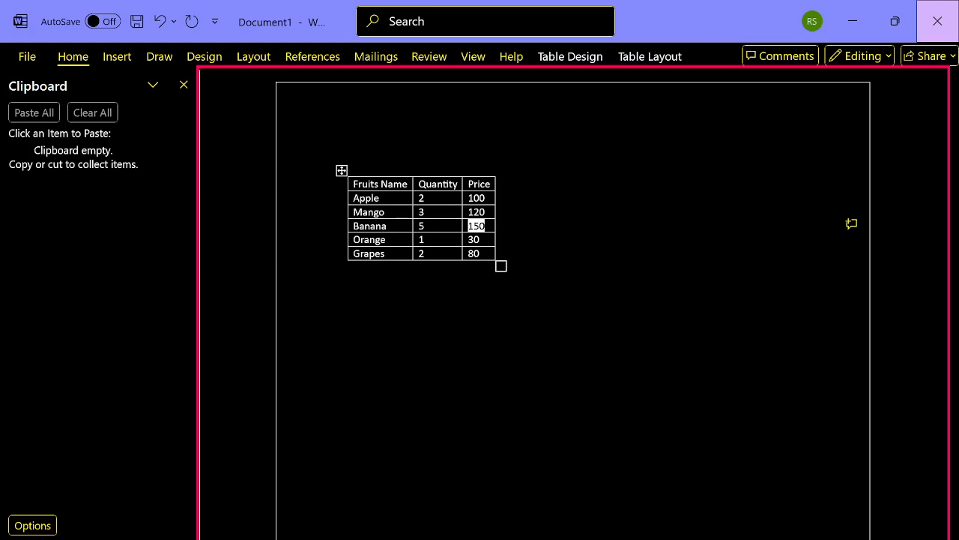
pyautogui.press('Up')
pyautogui.hotkey('shift', 'Tab')
pyautogui.hotkey('shift', 'Tab')
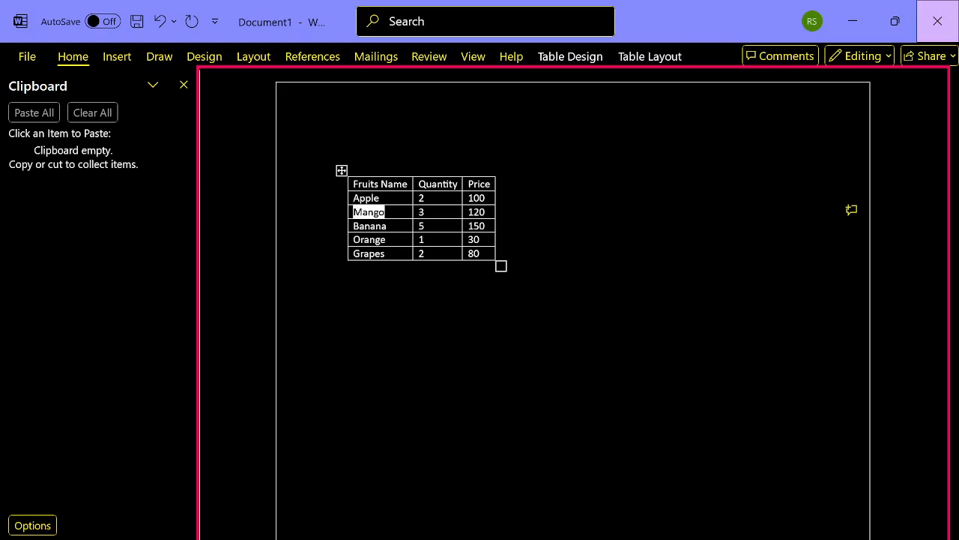
pyautogui.press('Down')
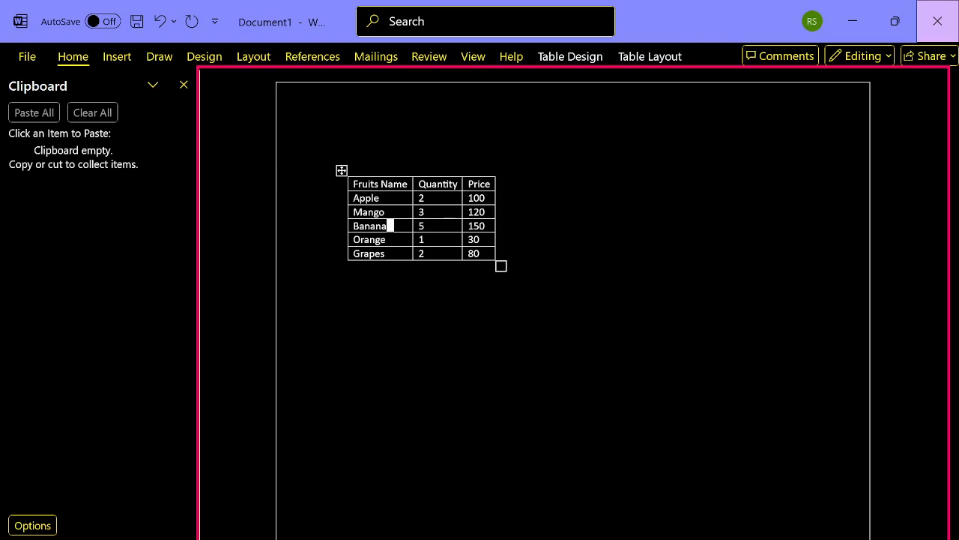
# Check the entries of the Fruits Name column by moving up and down through its rows
pyautogui.press('Up')
pyautogui.press('Up')
pyautogui.press('Up')
pyautogui.press('Down')
pyautogui.press('Down')
pyautogui.press('Down')
pyautogui.press('Up')
pyautogui.press('Up')
pyautogui.press('Up')
pyautogui.hotkey('shift', 'Right')
# Review the cells across the header row and the Apple row one by one
pyautogui.press('Tab')
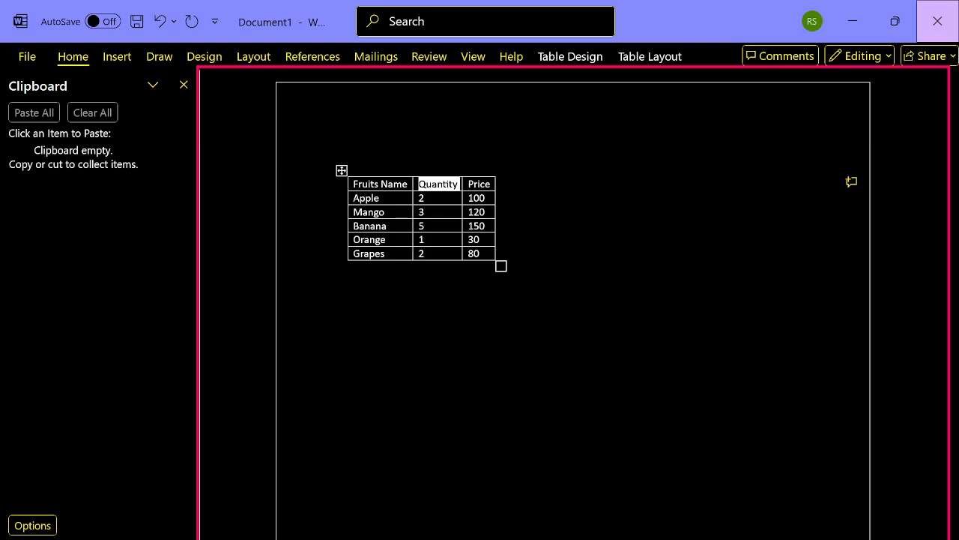
pyautogui.press('Tab')
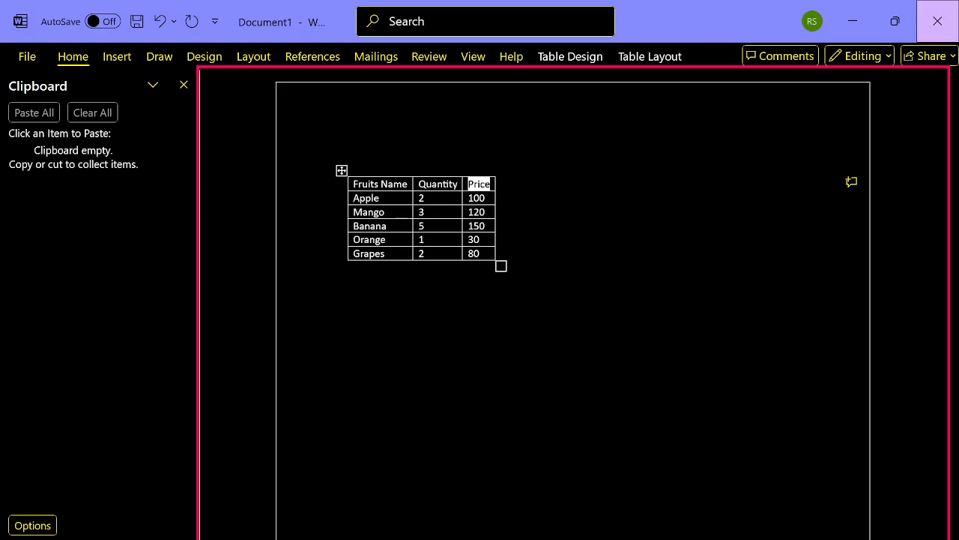
pyautogui.hotkey('shift', 'Tab')
pyautogui.hotkey('shift', 'Tab')
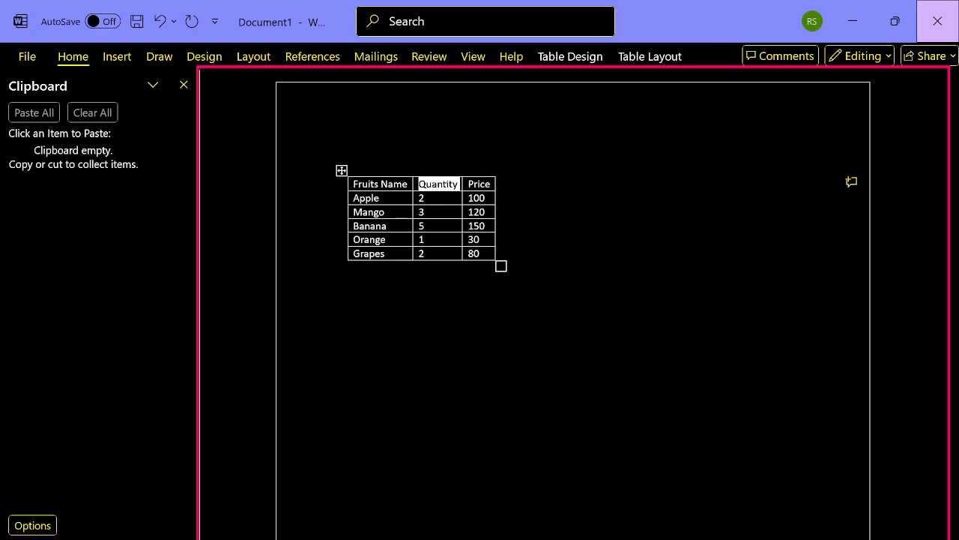
pyautogui.press('Down')
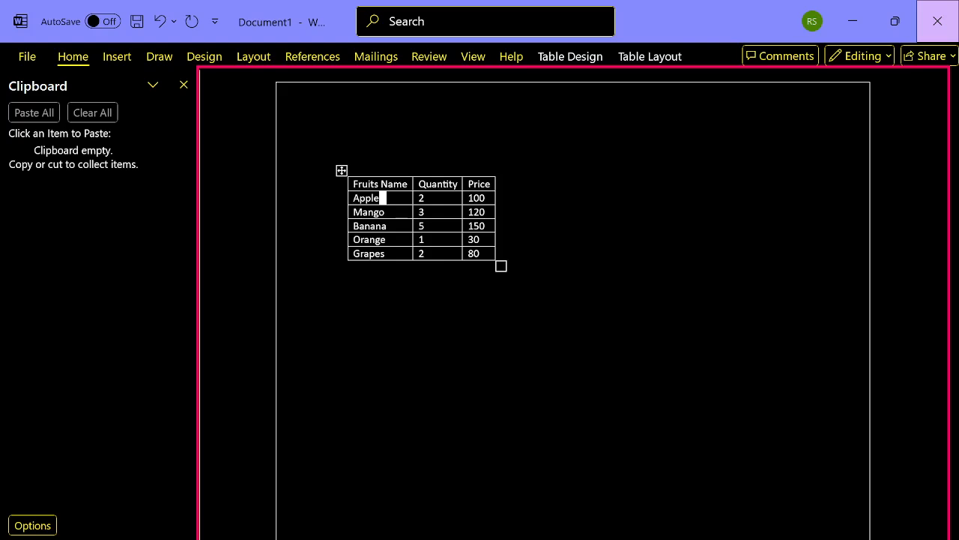
pyautogui.press('Tab')
pyautogui.press('Tab')
# Move through the table's rows from the header to the line below the table and back up
pyautogui.click(469, 184)
pyautogui.press('Down')
pyautogui.press('Down')
pyautogui.press('Down')
pyautogui.press('Down')
pyautogui.press('Down')
pyautogui.press('Down')
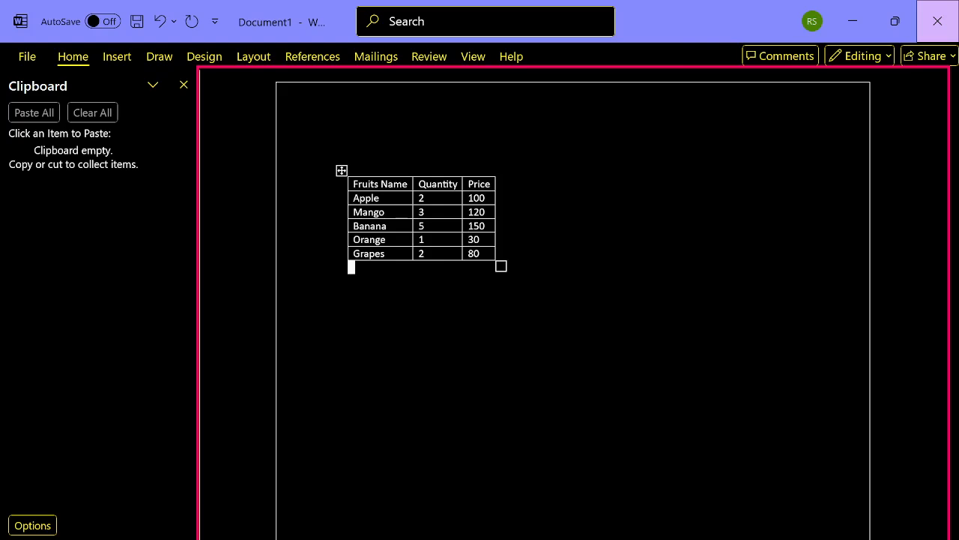
pyautogui.press('Up')
pyautogui.press('Up')
pyautogui.press('Up')
pyautogui.press('Up')
pyautogui.press('Up')
pyautogui.press('Up')
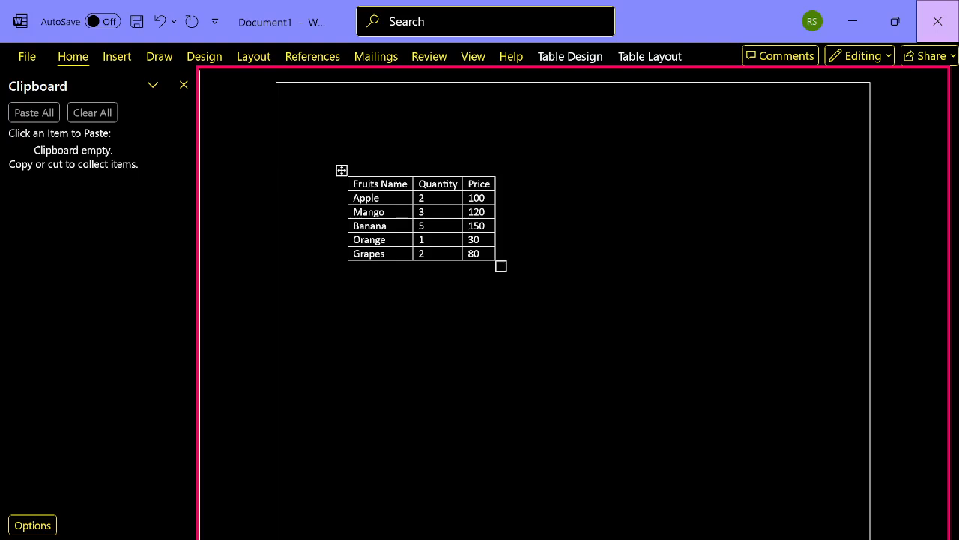
# Read the Mango row's name, quantity and price cells in turn
pyautogui.press('Up')
pyautogui.press('Down')
pyautogui.press('Down')
pyautogui.press('Tab')
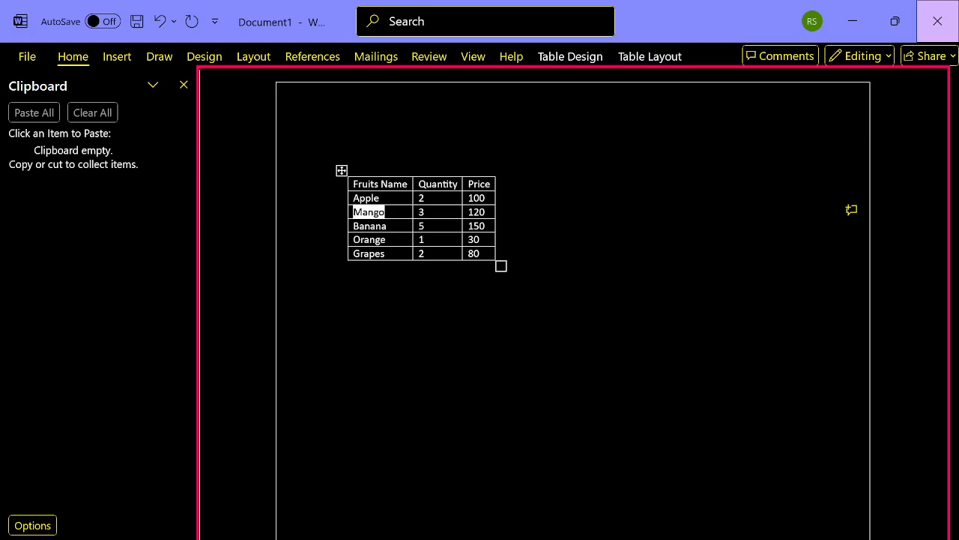
pyautogui.press('Tab')
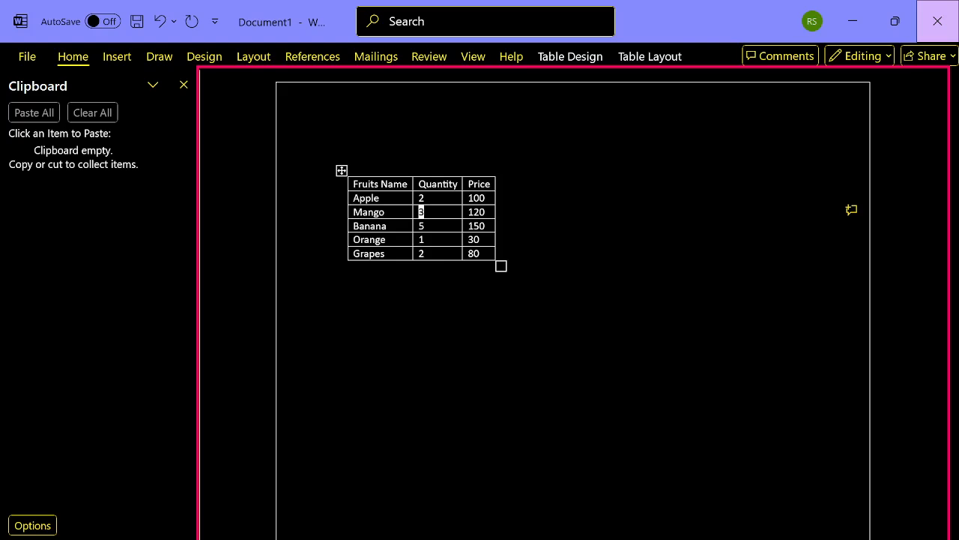
pyautogui.press('Tab')
# Close the document without saving the changes
pyautogui.click(938, 21)
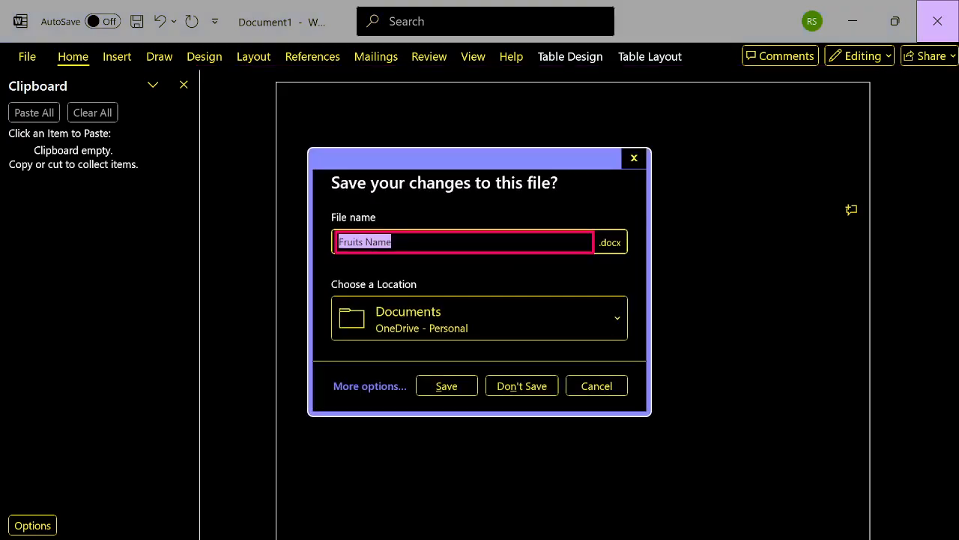
pyautogui.hotkey('alt', 'n')
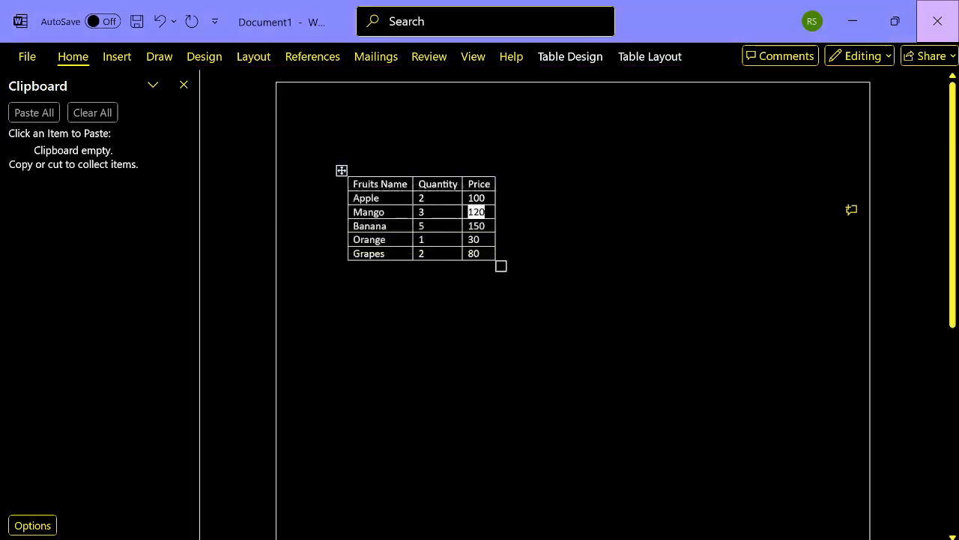